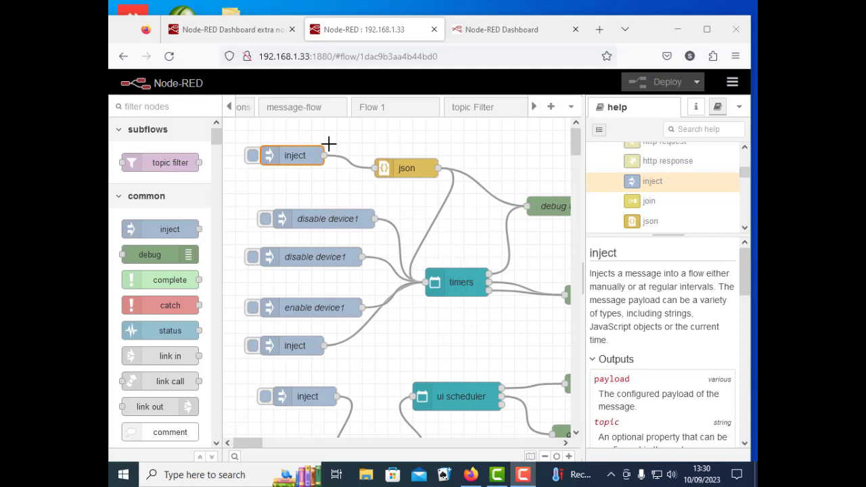
Step: View the collection of extra dashboard nodes and check the device choices offered by both timer widgets on the dashboard
left_click(260, 30)
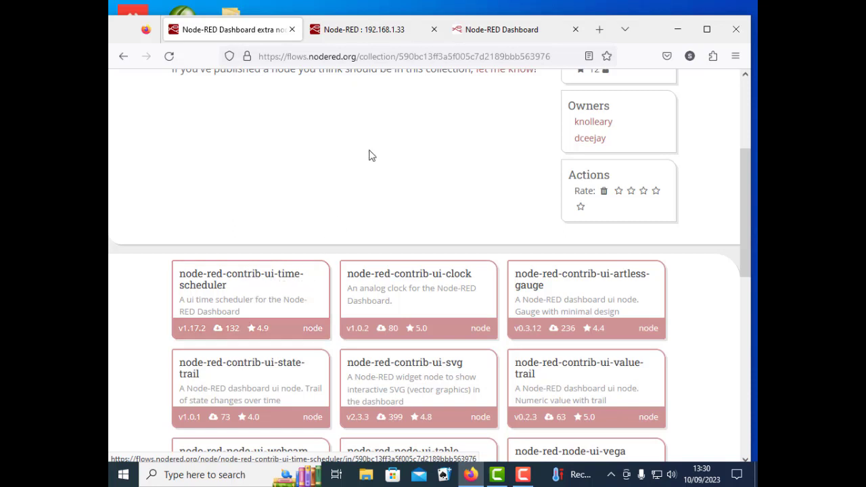
left_click(472, 30)
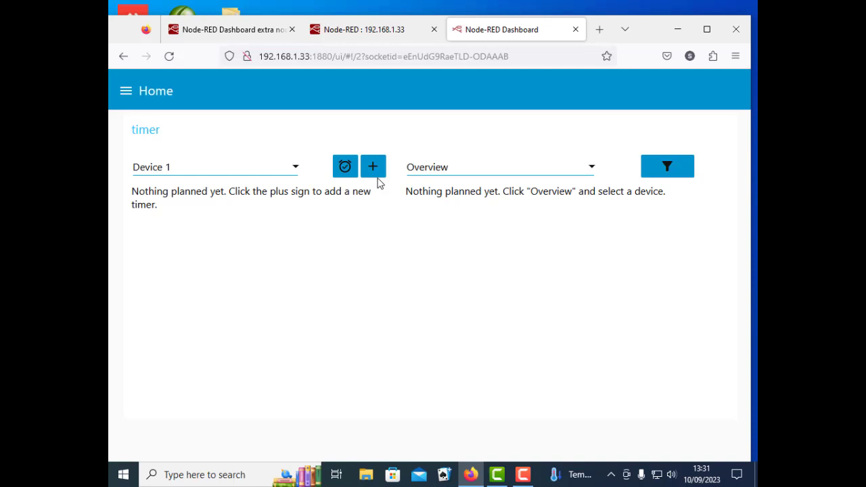
left_click(297, 170)
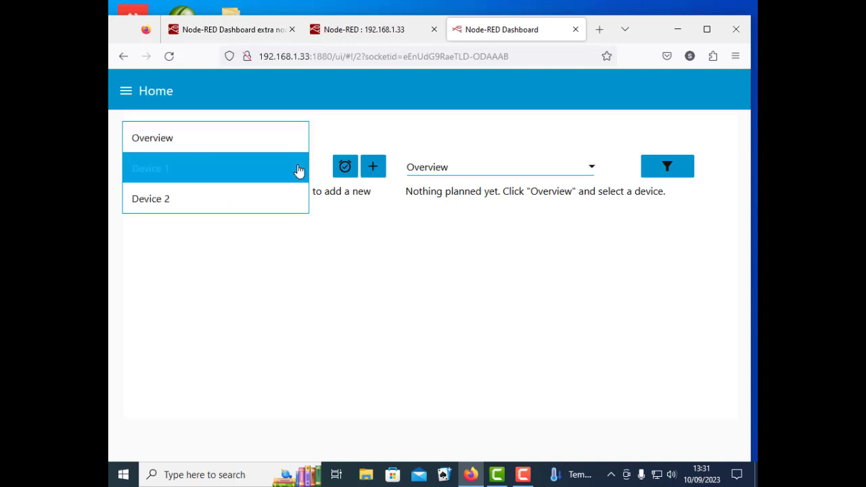
left_click(299, 169)
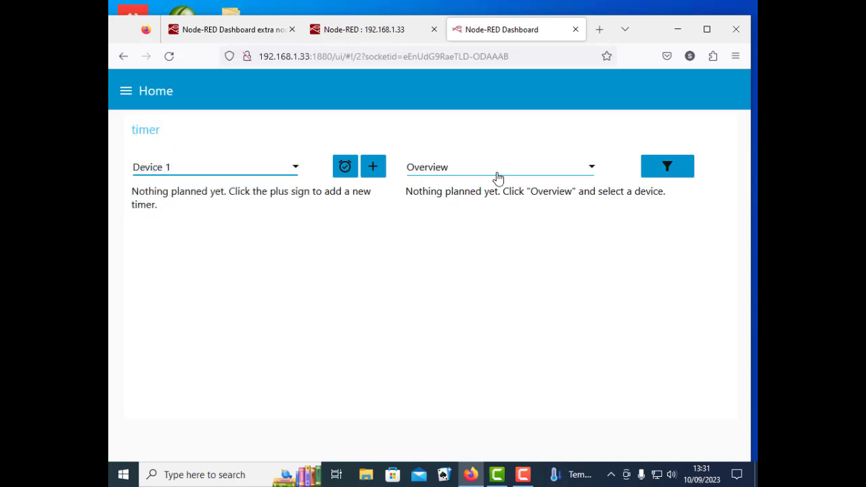
left_click(588, 170)
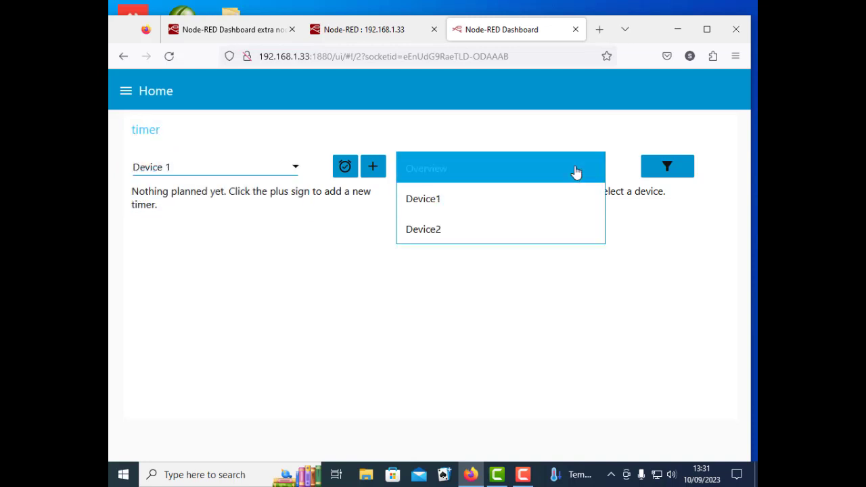
left_click(575, 171)
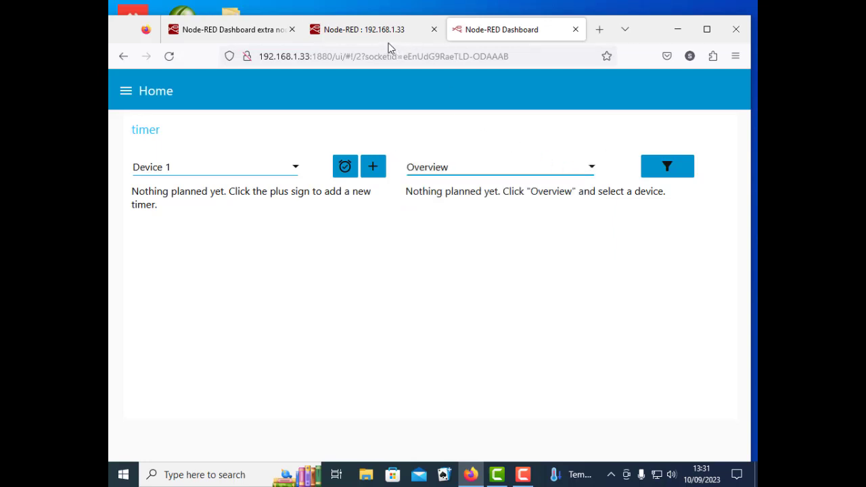
Step: Open the timers node in the flow, add a third device to its device list and remove it again
left_click(384, 38)
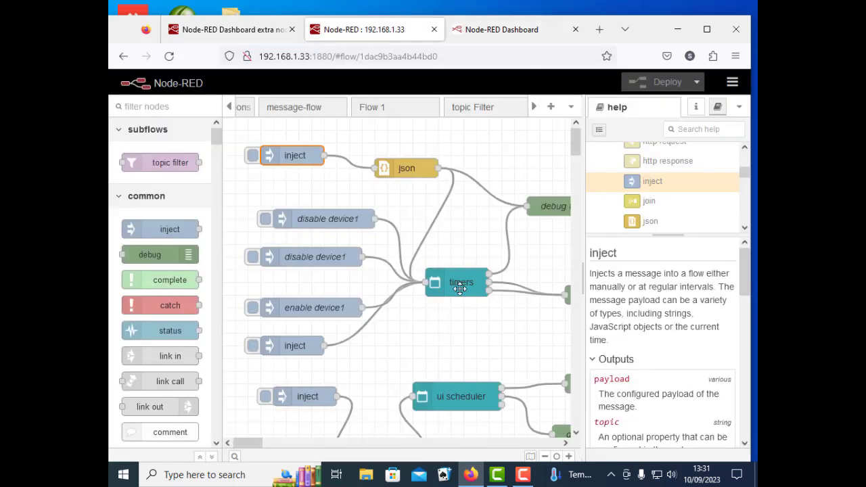
scroll(478, 347, "down", 2)
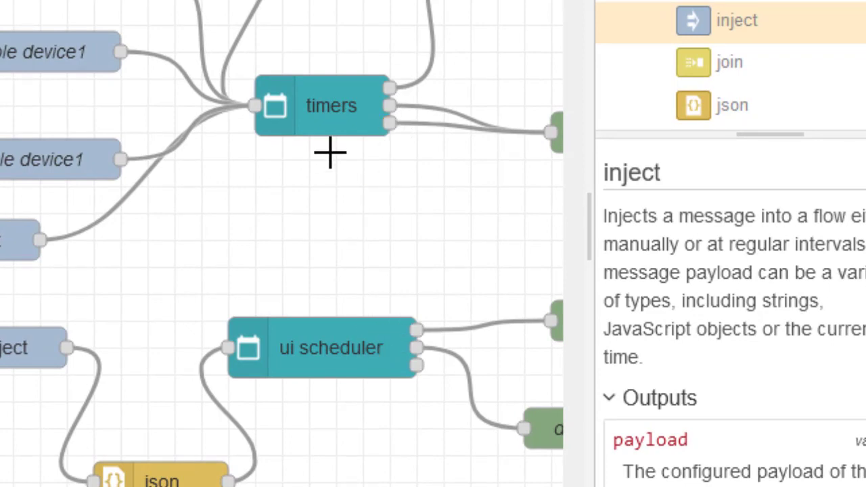
double_click(340, 118)
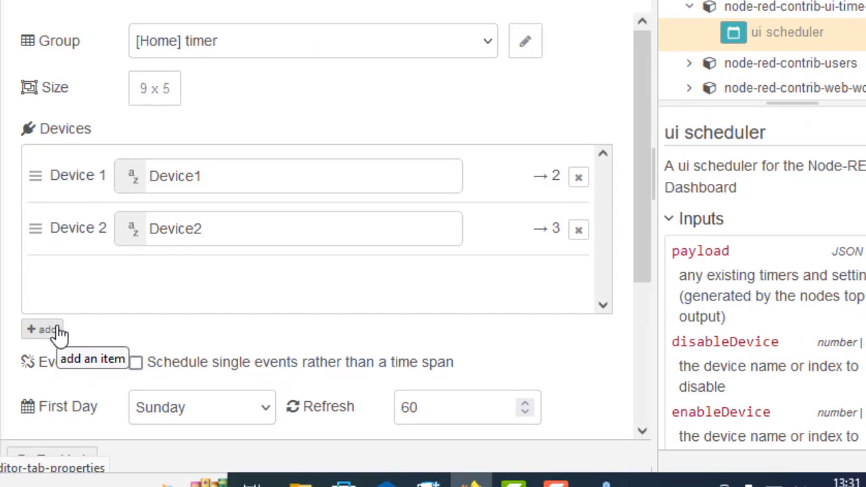
left_click(60, 332)
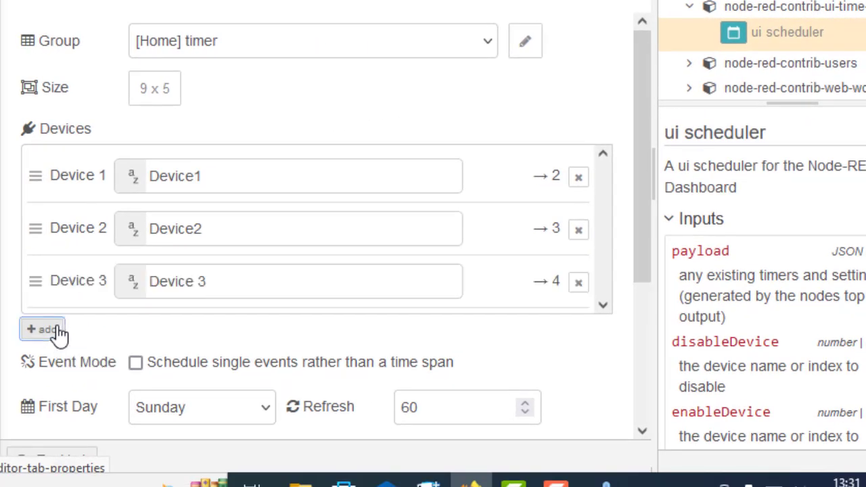
left_click(586, 284)
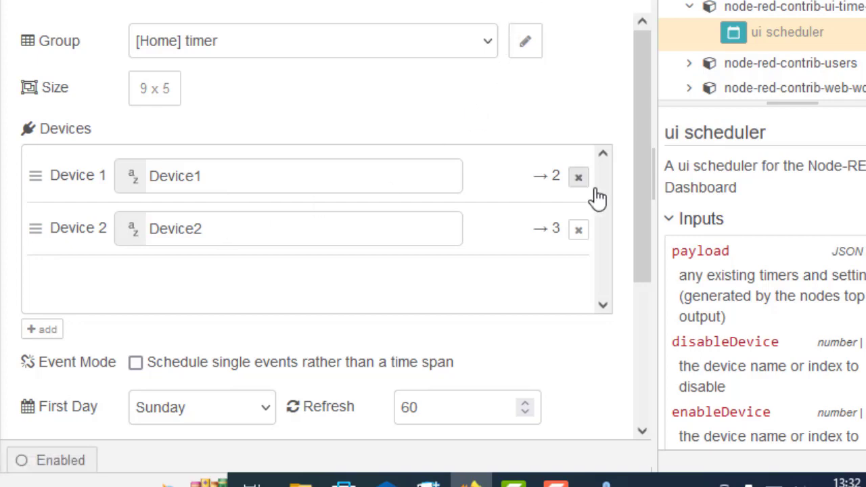
Step: Review the remaining options of the timers node and the device and event mode settings of the ui scheduler node
left_click_drag(643, 133, 640, 253)
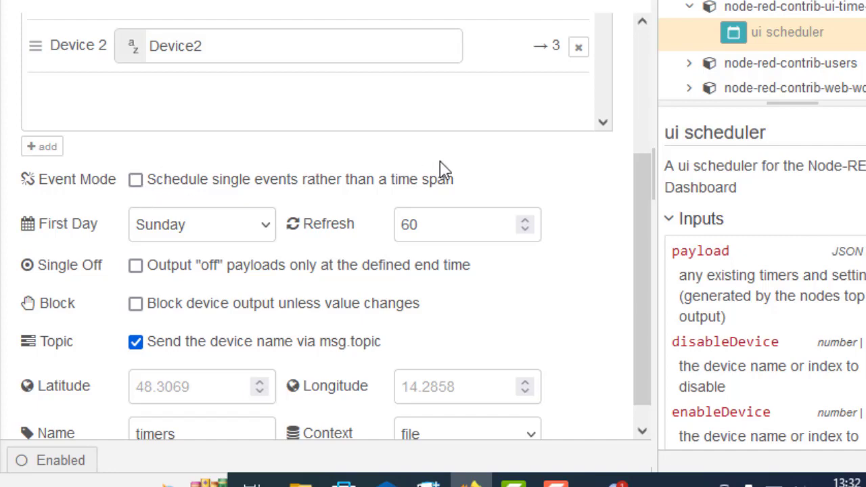
scroll(440, 169, "up", 3)
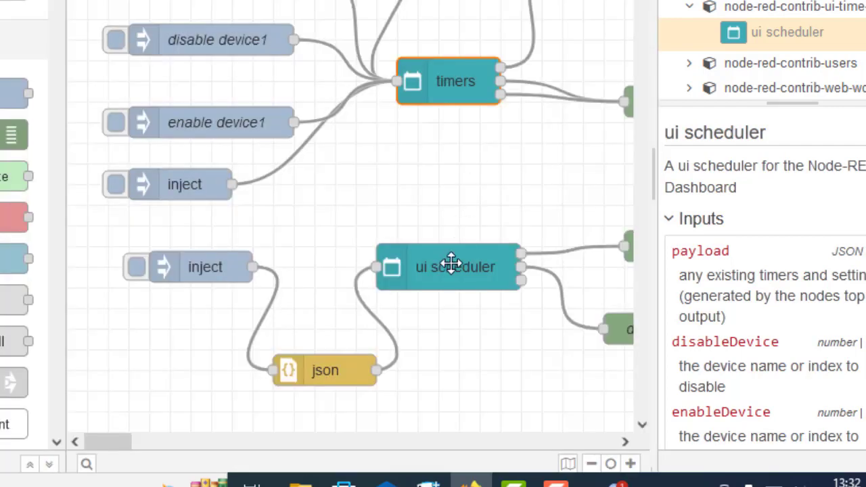
double_click(448, 264)
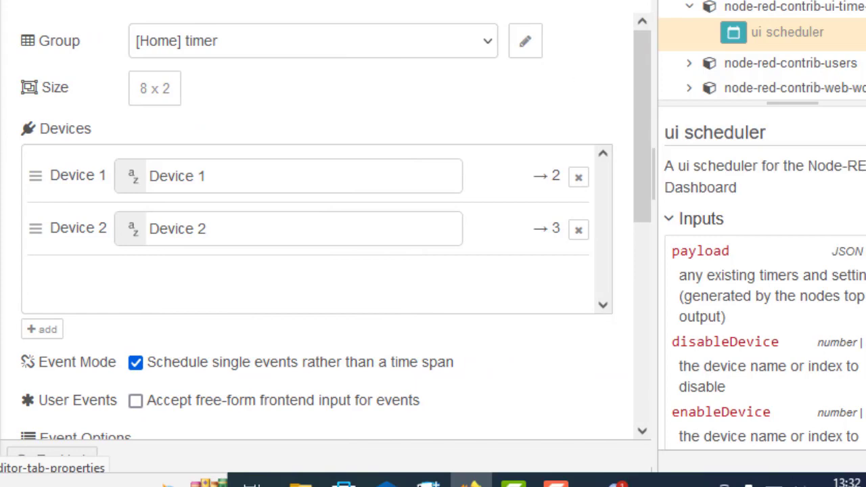
left_click(599, 1)
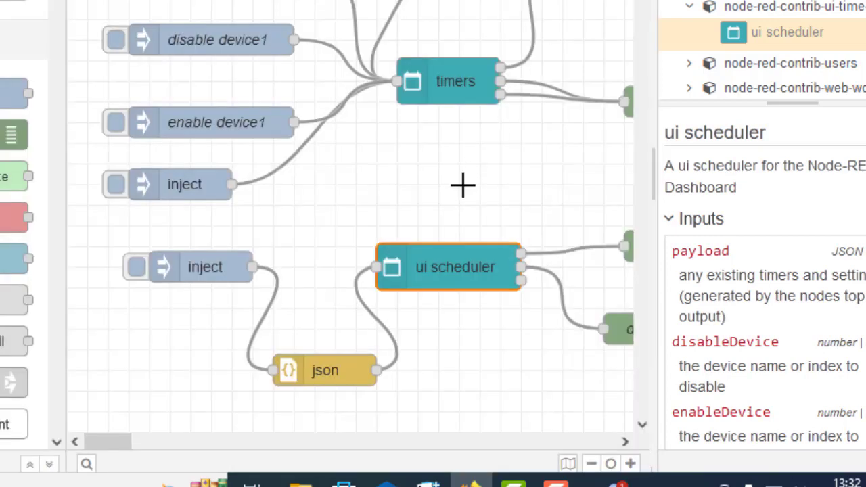
Step: Read the ui scheduler help on the node's input properties
scroll(329, 164, "up", 1)
scroll(329, 164, "up", 1)
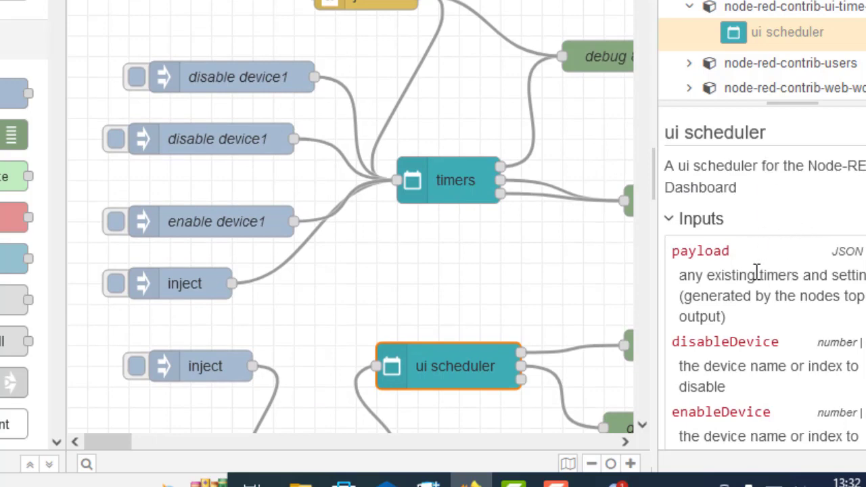
scroll(781, 269, "down", 3)
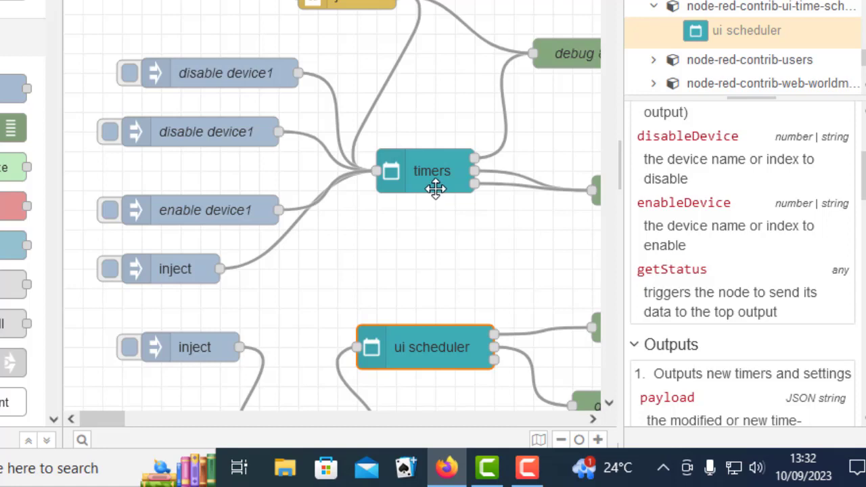
Step: Inspect the disableDevice property in each of the two disable device1 inject nodes
double_click(246, 78)
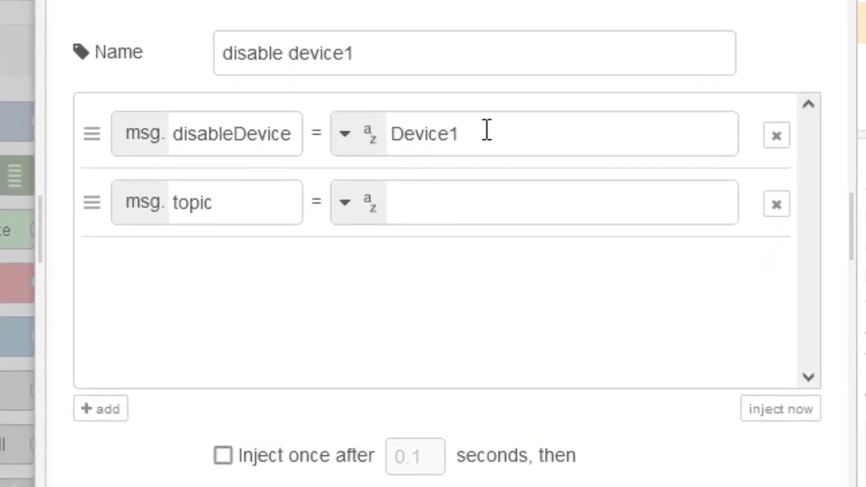
left_click(484, 132)
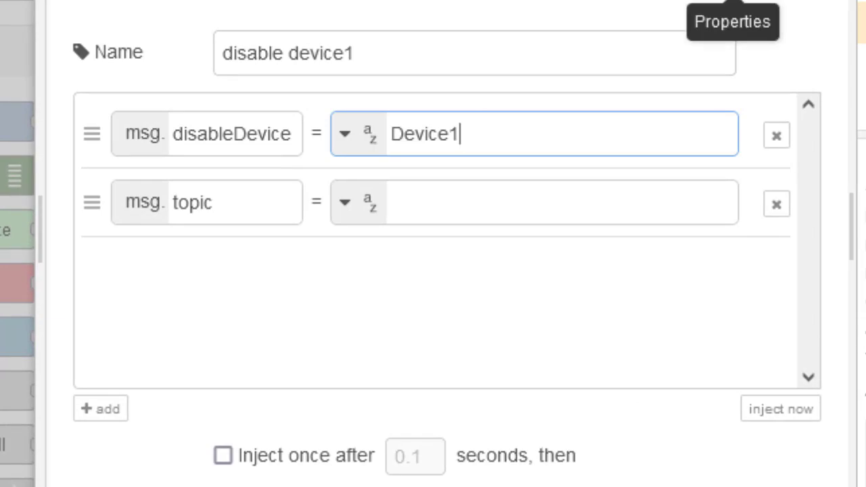
left_click(758, 0)
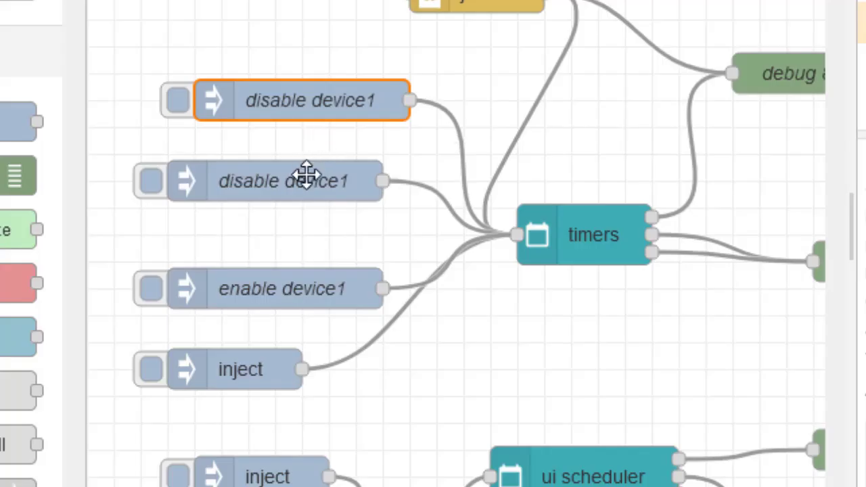
double_click(305, 173)
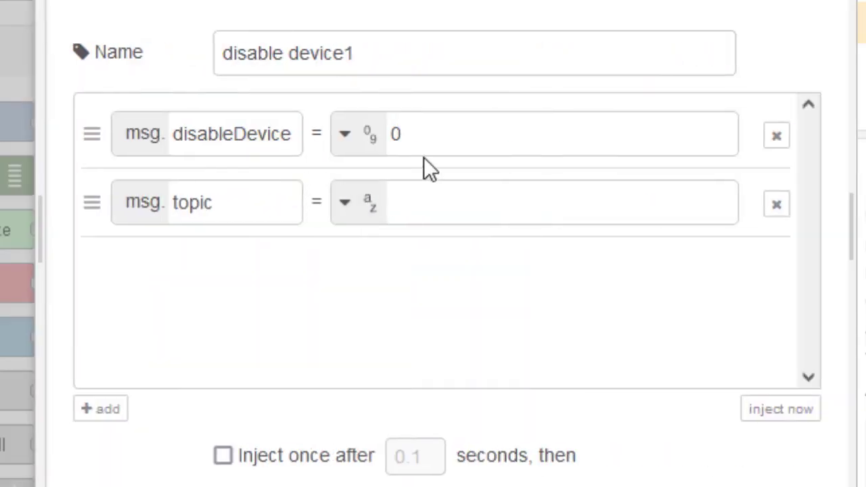
left_click(422, 142)
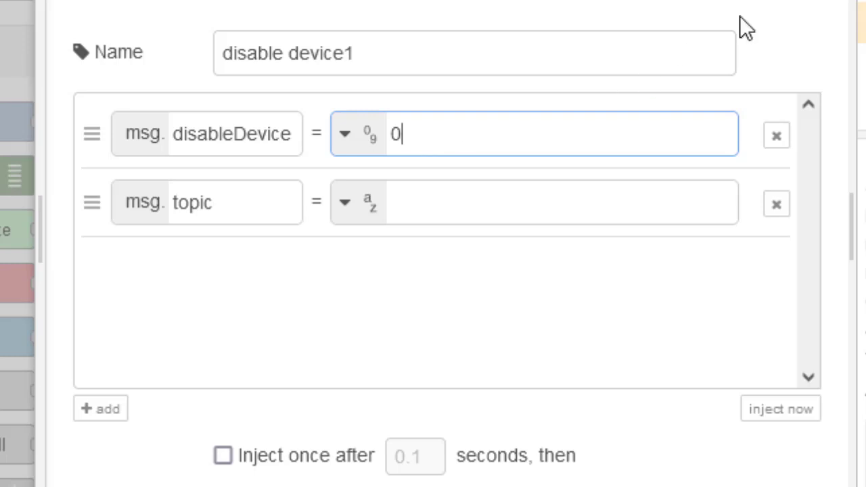
left_click(798, 1)
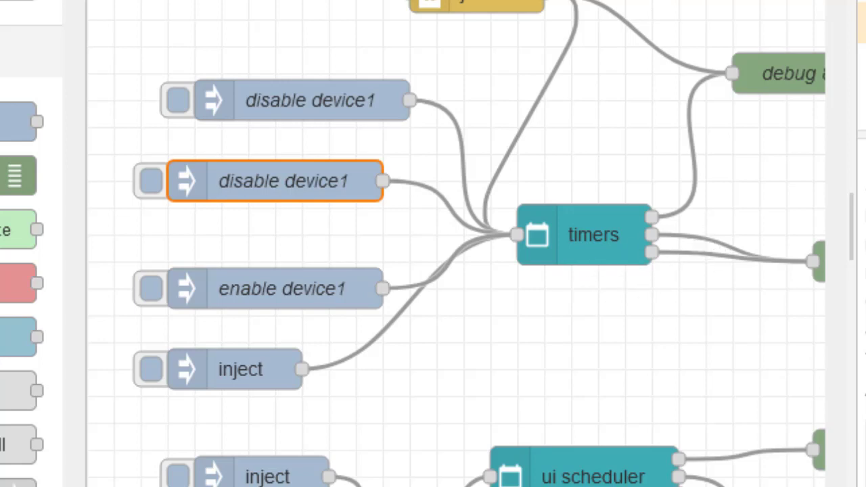
Step: Move the inject node below enable device1 slightly closer to the timers node and inspect its getStatus property
scroll(456, 244, "right", 3)
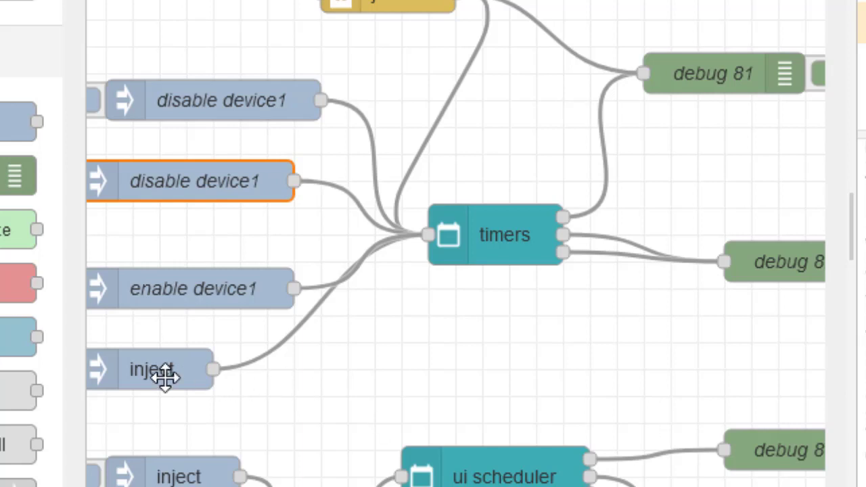
left_click_drag(165, 375, 217, 377)
double_click(197, 379)
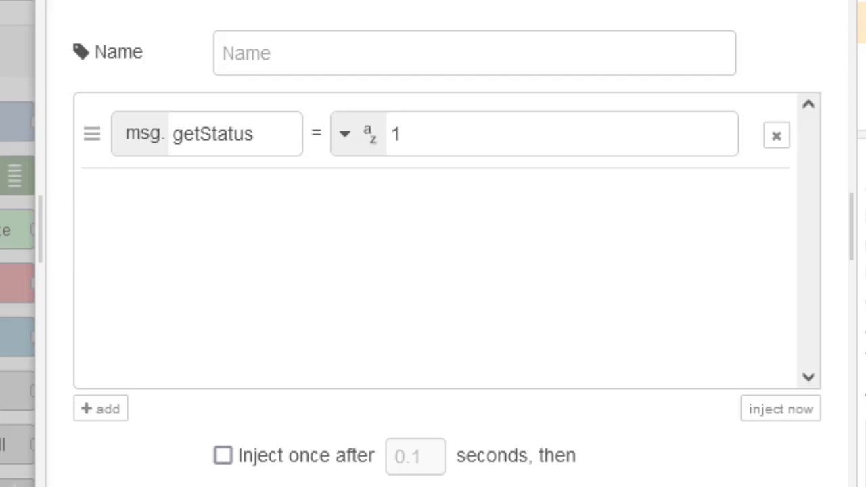
key("Escape")
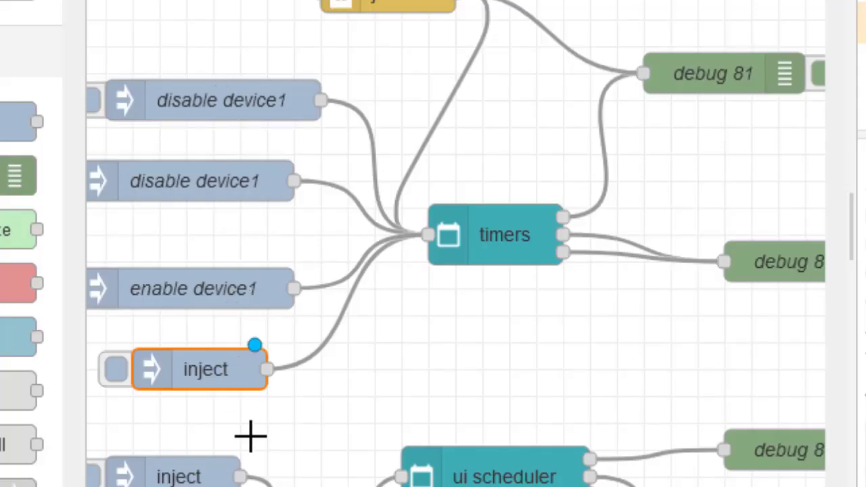
scroll(284, 410, "down", 4)
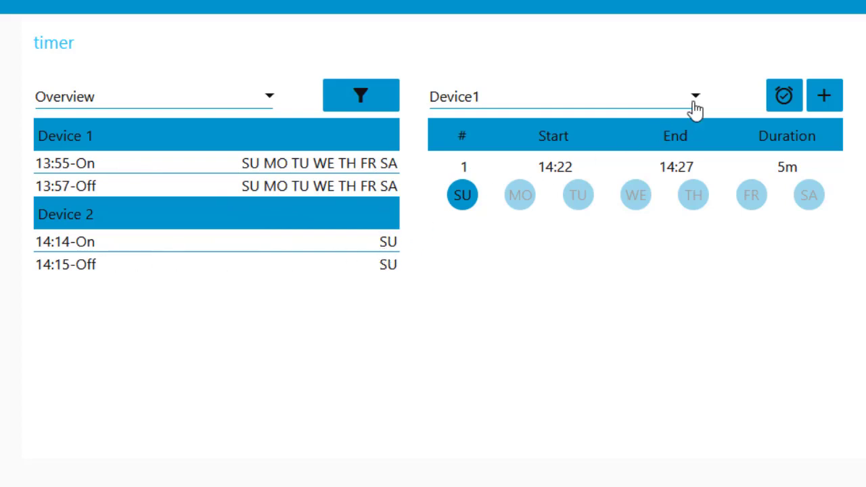
Step: Add a Device1 timer running from 14:30 to 14:40 with all days of the week active
left_click(824, 101)
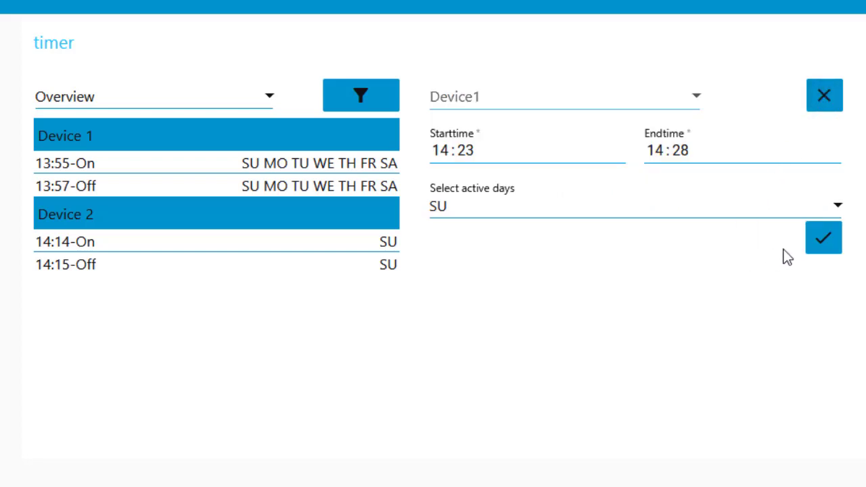
left_click(451, 215)
left_click(422, 166)
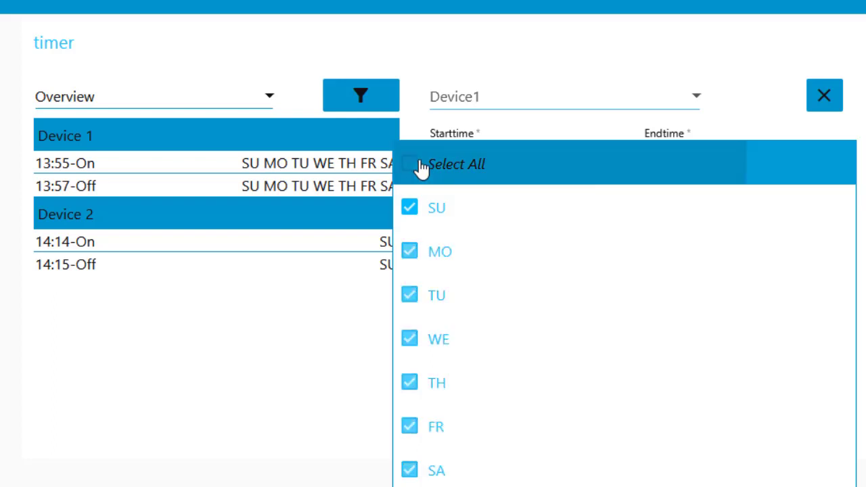
left_click(857, 242)
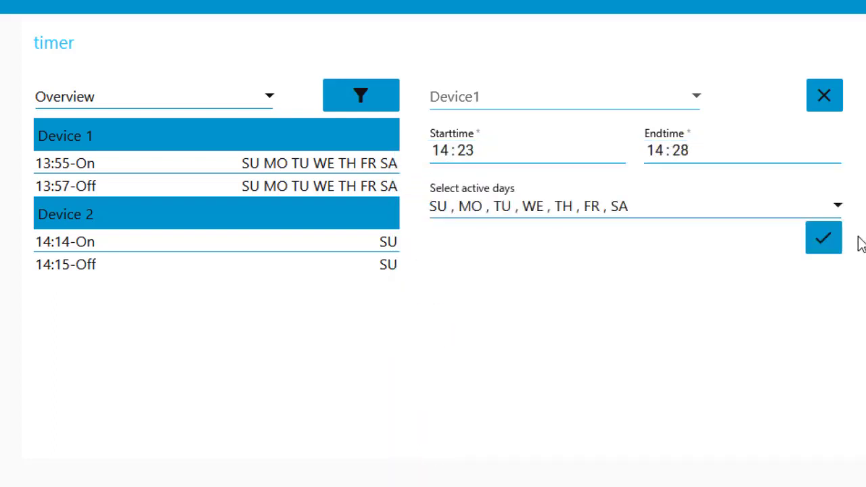
left_click(467, 151)
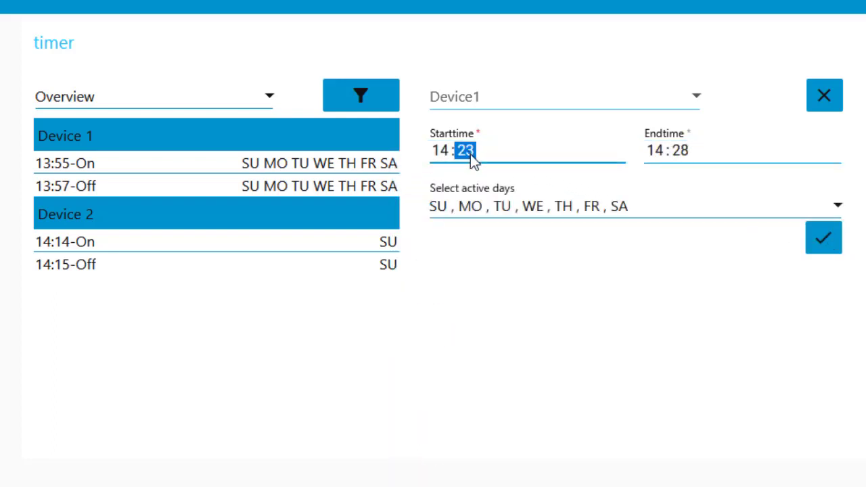
type("30")
left_click(680, 151)
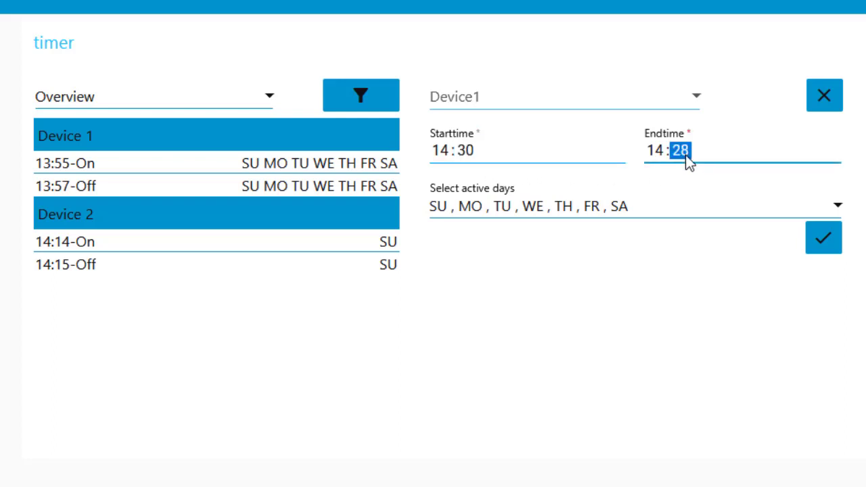
type("40")
left_click(821, 245)
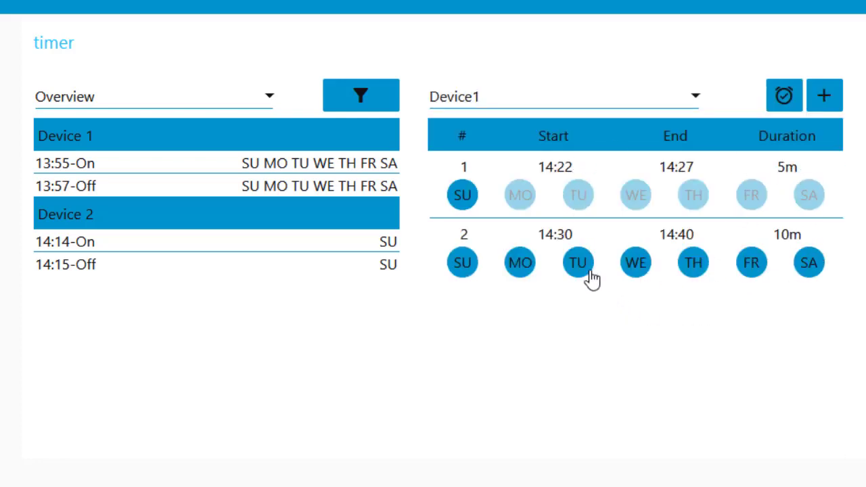
Step: Open Device1's Sunday-only timer for editing and save it without changes
left_click(466, 196)
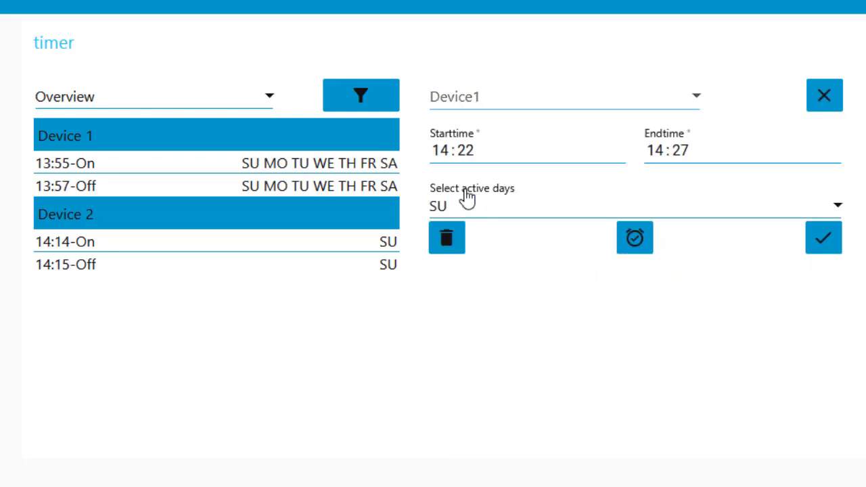
left_click(822, 239)
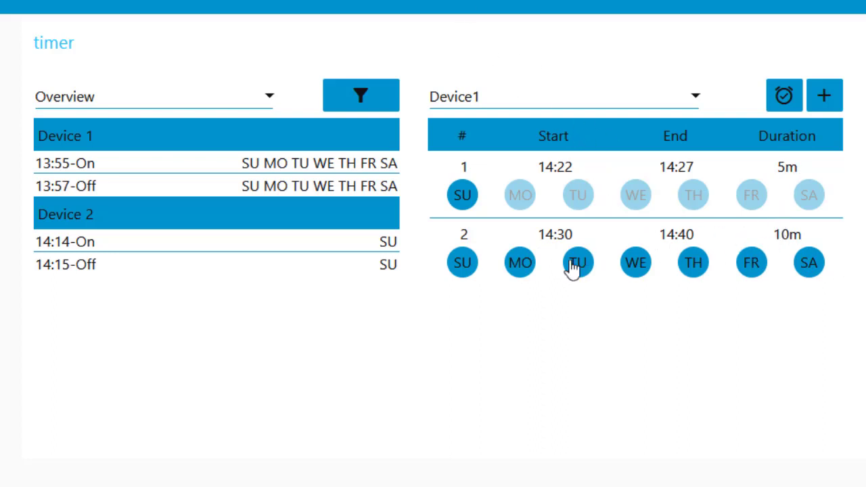
Step: Delete Device1's timer running from 14:30 to 14:40, and toggle Device1's schedule off and back on
left_click(473, 267)
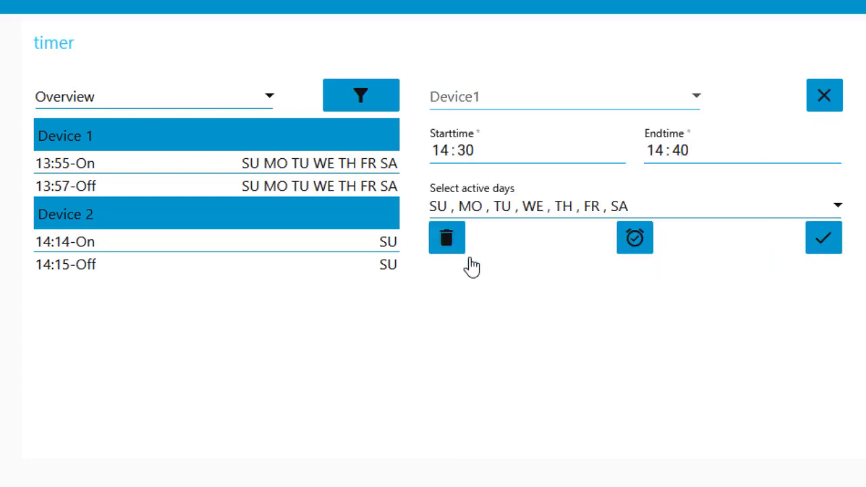
left_click(446, 238)
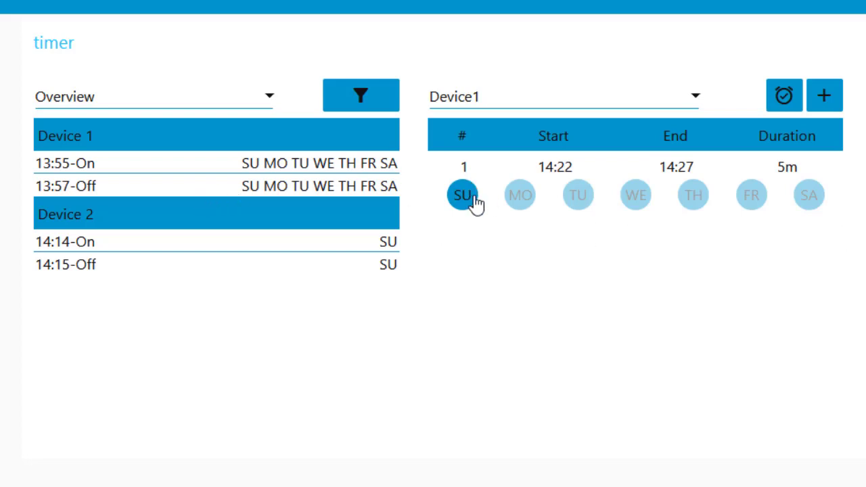
left_click(784, 103)
left_click(785, 102)
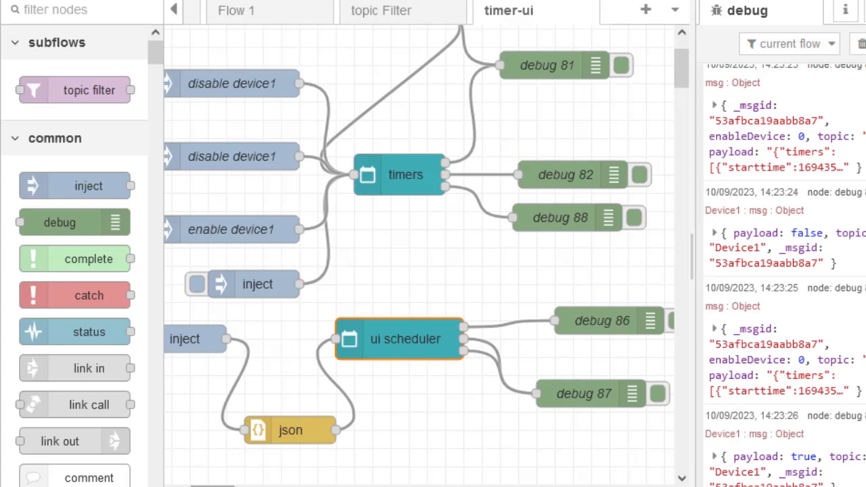
Step: Send the lower disable device1 message to the timers node, followed by the enable device1 message
left_click_drag(212, 486, 202, 486)
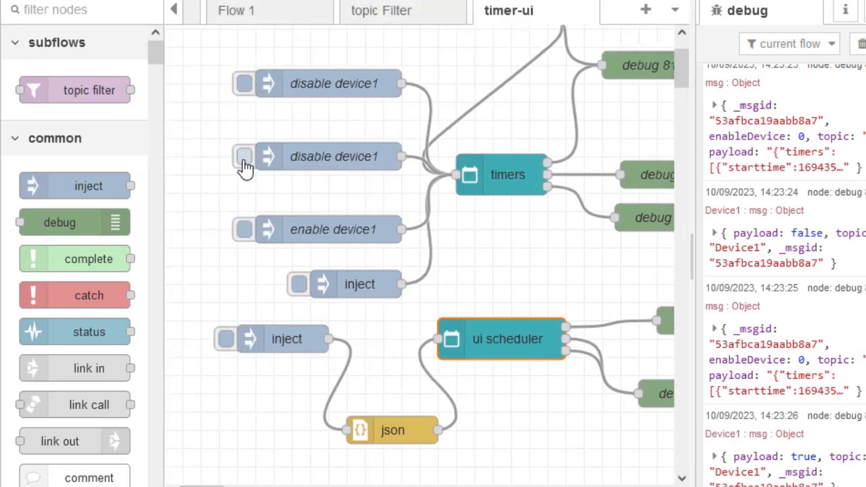
left_click(244, 158)
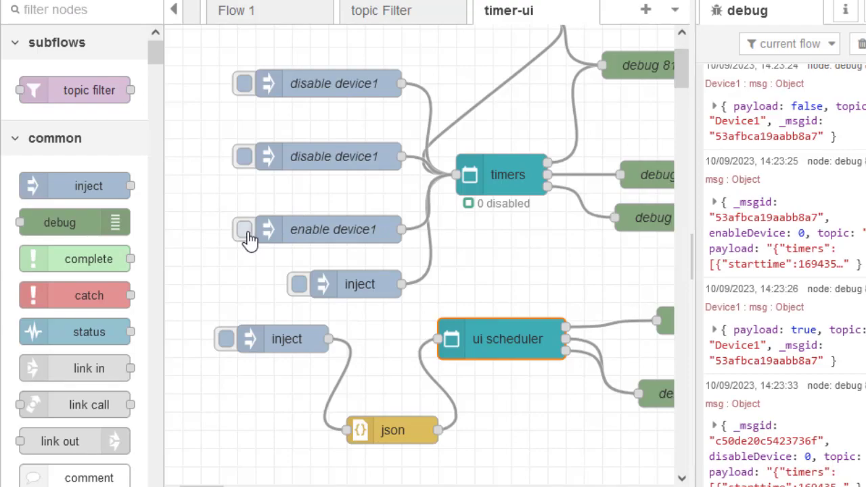
left_click(246, 230)
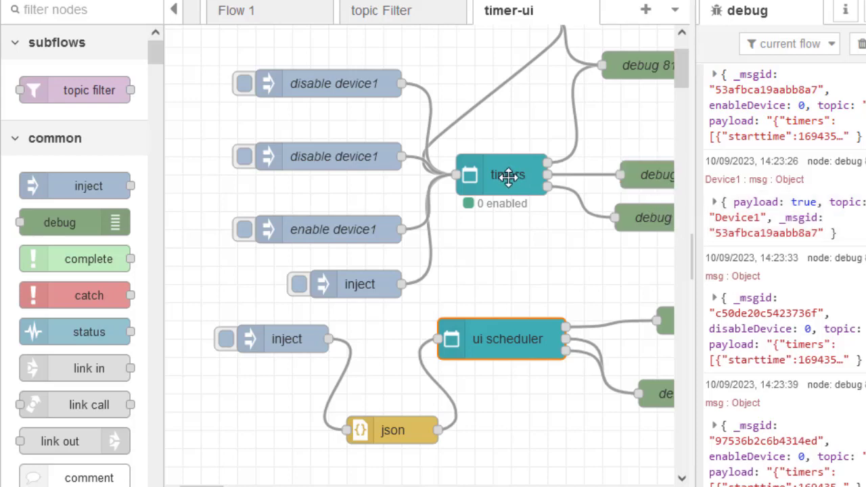
Step: Examine the timers node's refresh, block and topic settings, and expand the Device1 message in the debug output
double_click(508, 176)
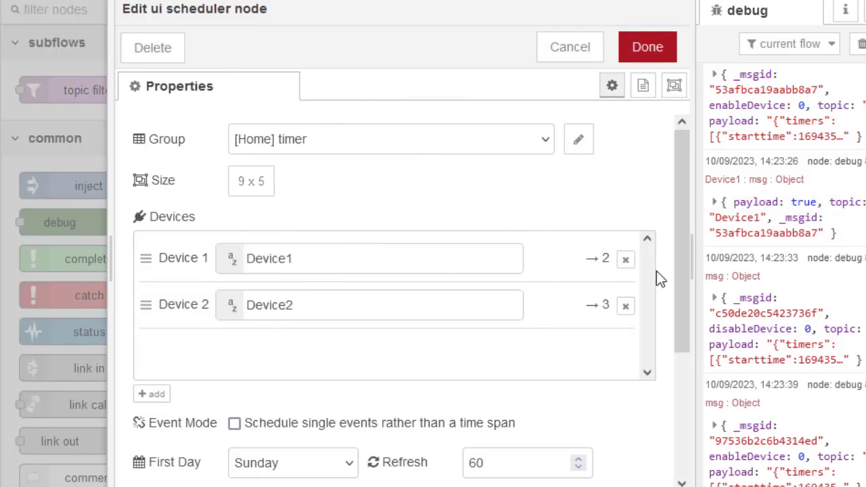
left_click_drag(678, 274, 697, 416)
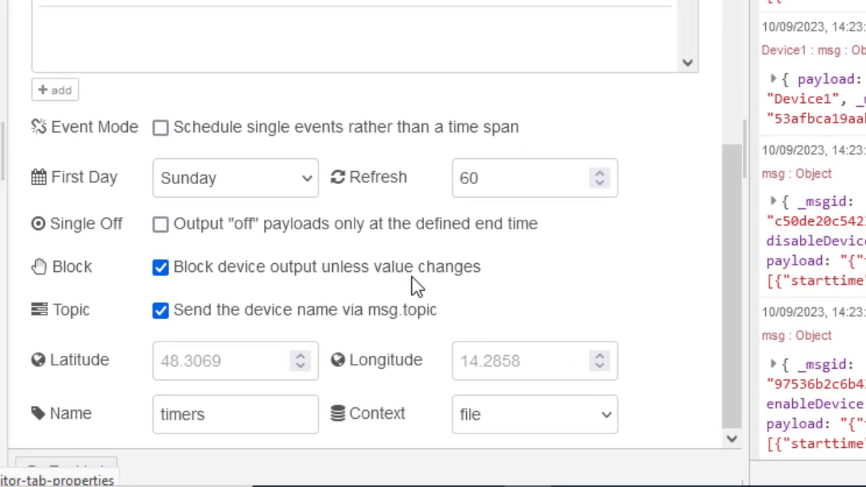
left_click(489, 180)
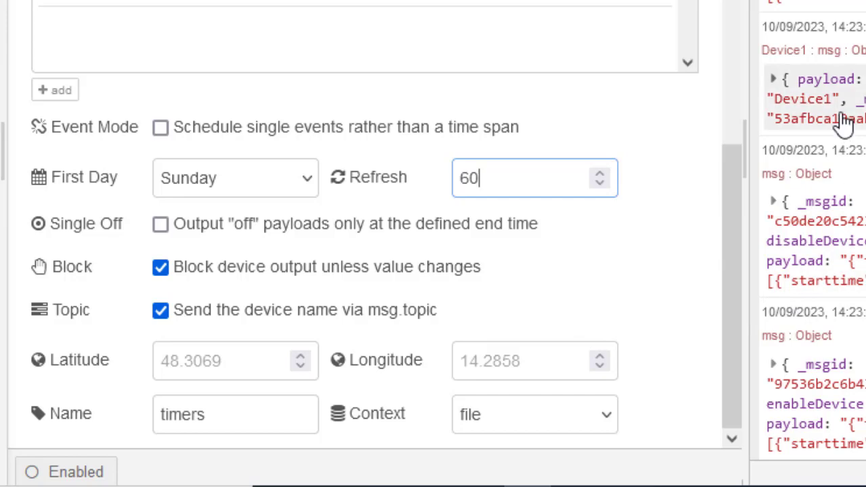
left_click(843, 120)
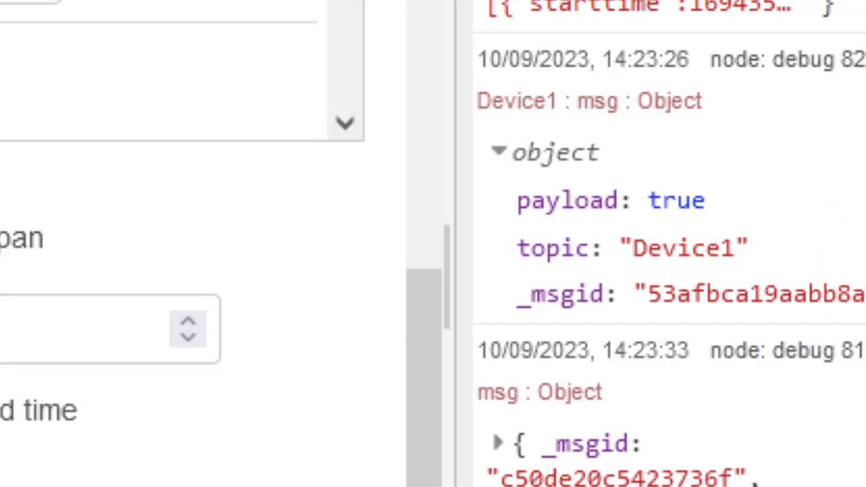
Step: Open the help for the timers node, read its Details section on context storage, and close the node's properties
left_click(865, 0)
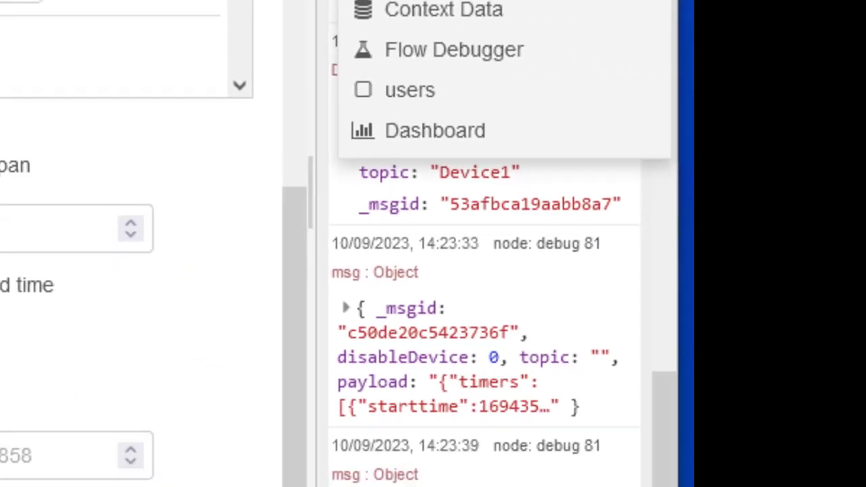
left_click(595, 0)
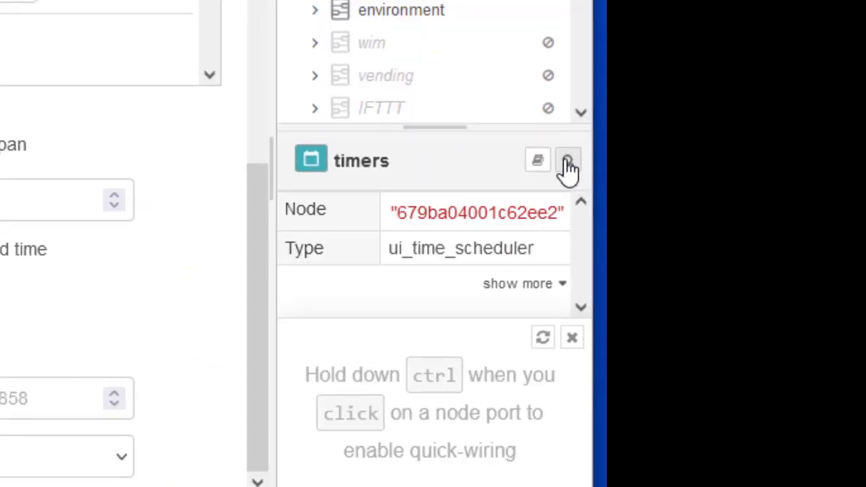
left_click(538, 160)
left_click_drag(586, 126, 598, 327)
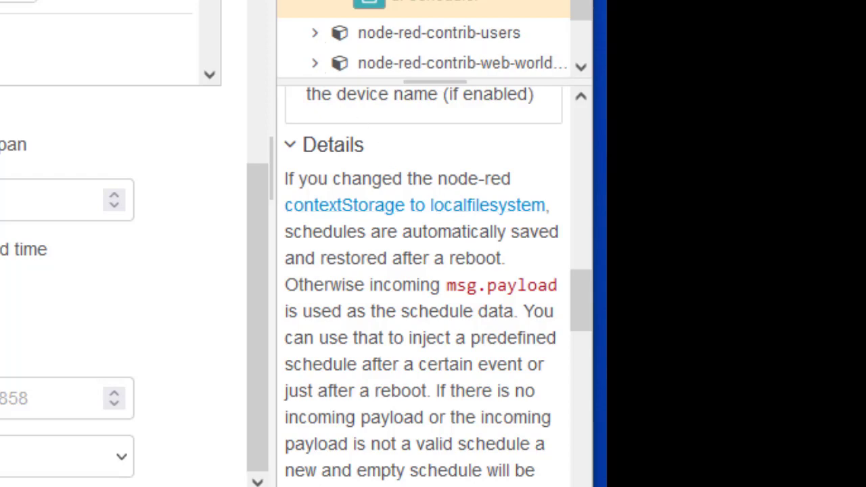
key("ctrl+Escape")
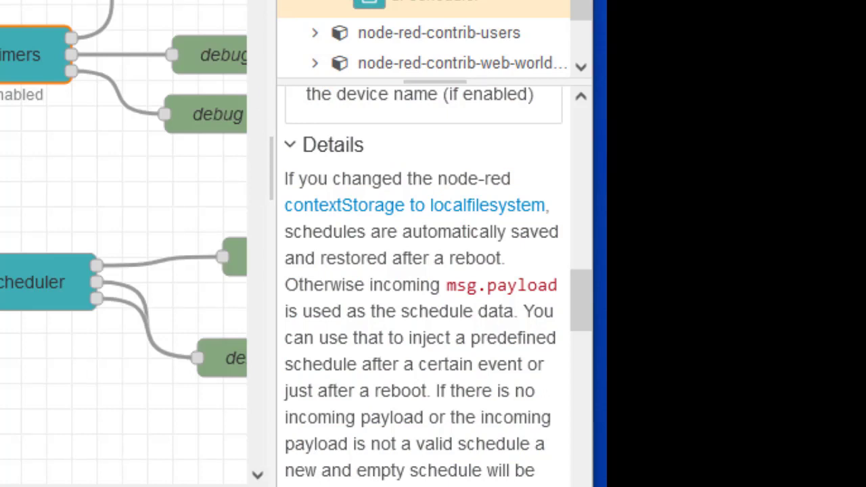
Step: Add a Device1 timer on the dashboard running from 14:26 to 14:31 on Sunday
scroll(124, 242, "right", 3)
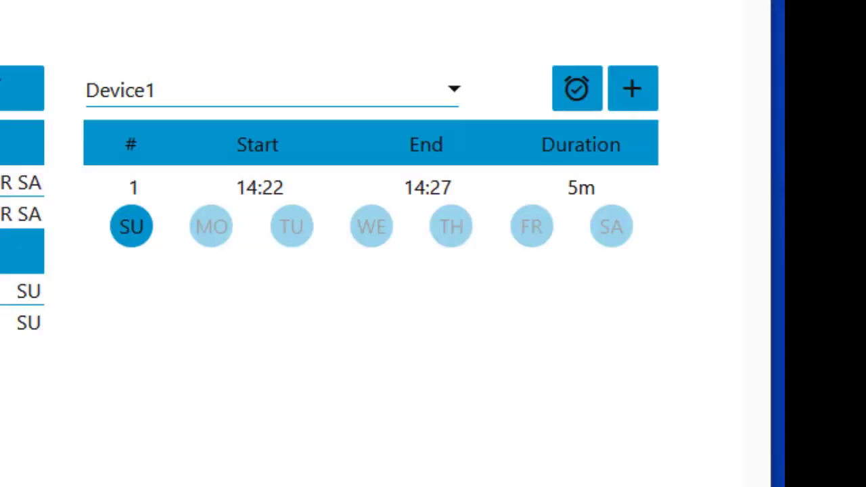
left_click(644, 90)
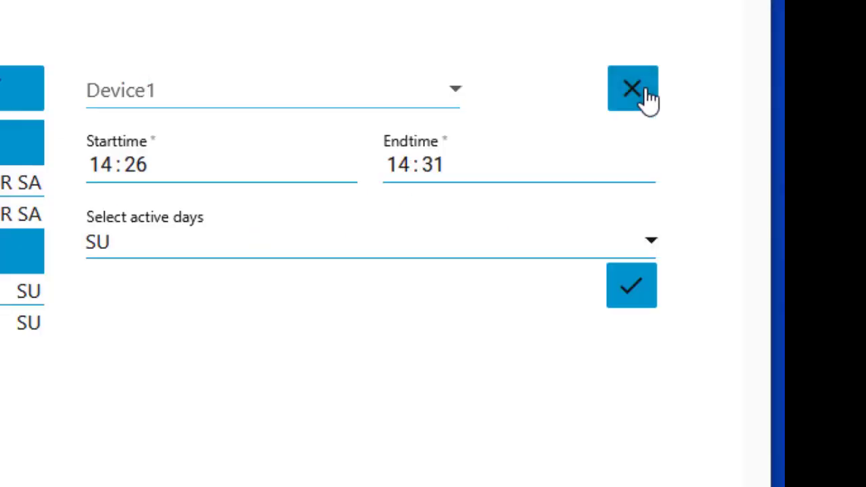
left_click(647, 286)
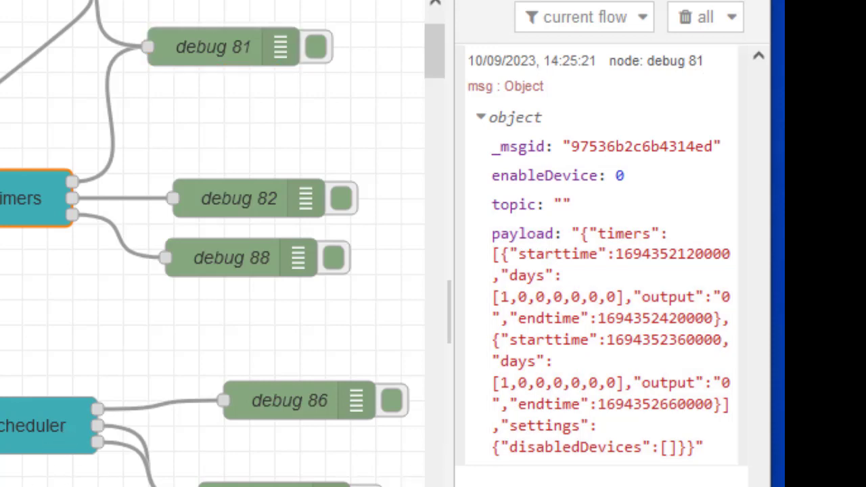
Step: Open the inject node whose payload holds the timers data, examine the schedule in the JSON editor, and leave the editor
scroll(212, 244, "left", 2)
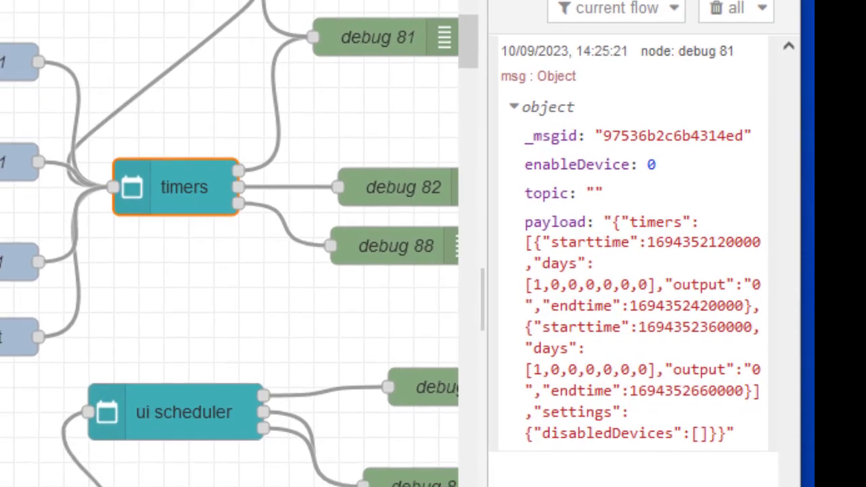
double_click(155, 320)
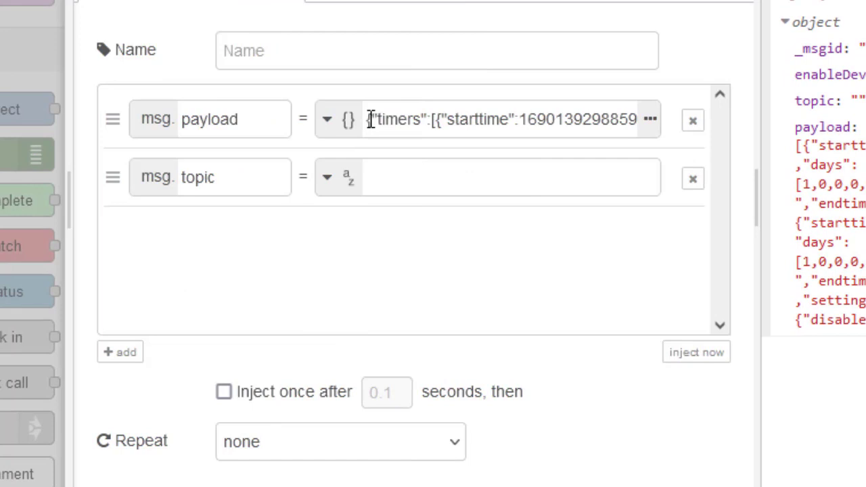
left_click(646, 123)
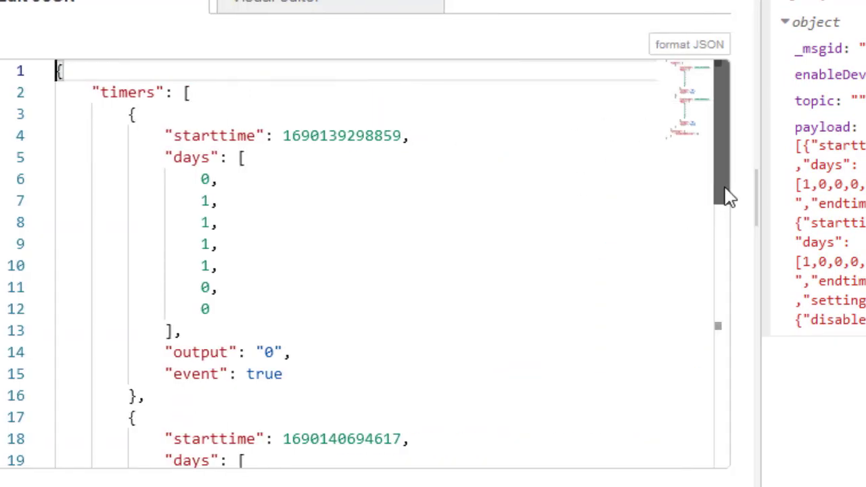
left_click_drag(724, 196, 680, 148)
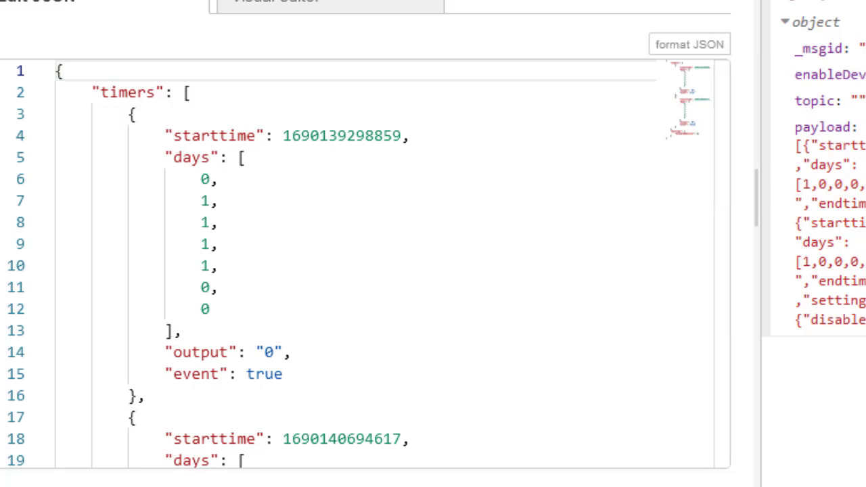
key("Escape")
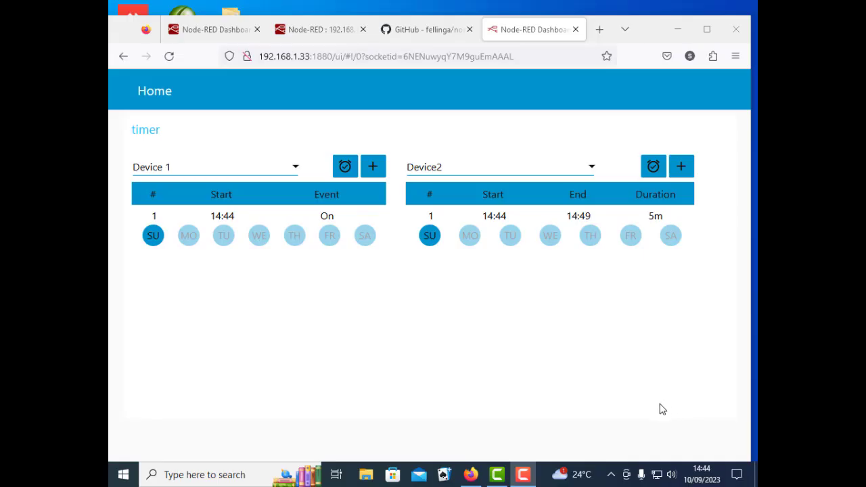
Step: Delete Device 1's Sunday 14:44 On event from the dashboard schedule
left_click(154, 242)
left_click(144, 265)
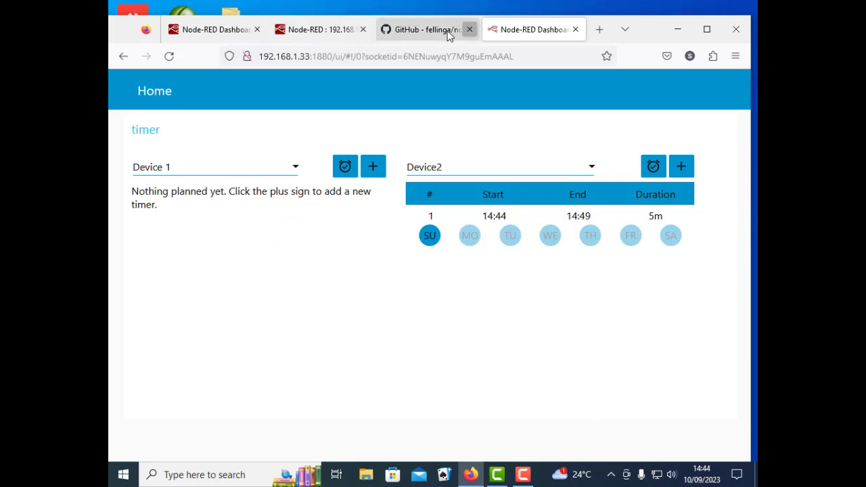
Step: In the timer-ui flow, open the payload JSON of the inject node that feeds ui scheduler through the json node
left_click(331, 37)
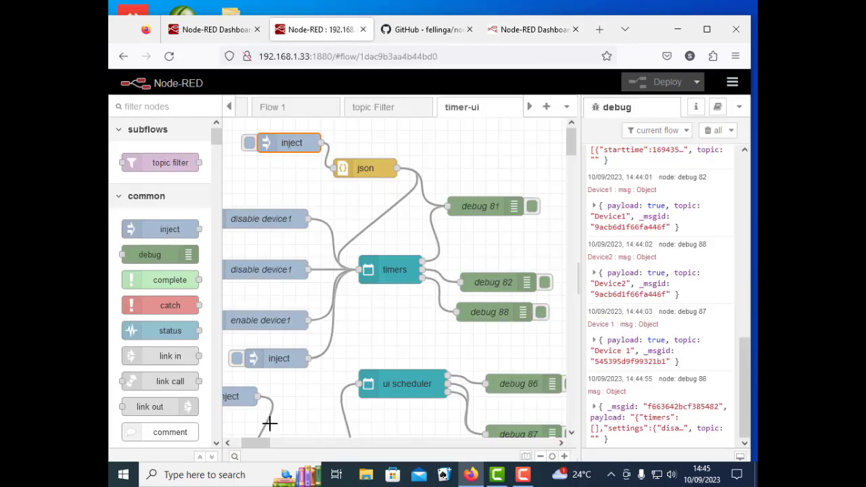
left_click_drag(253, 443, 249, 443)
scroll(387, 361, "down", 1)
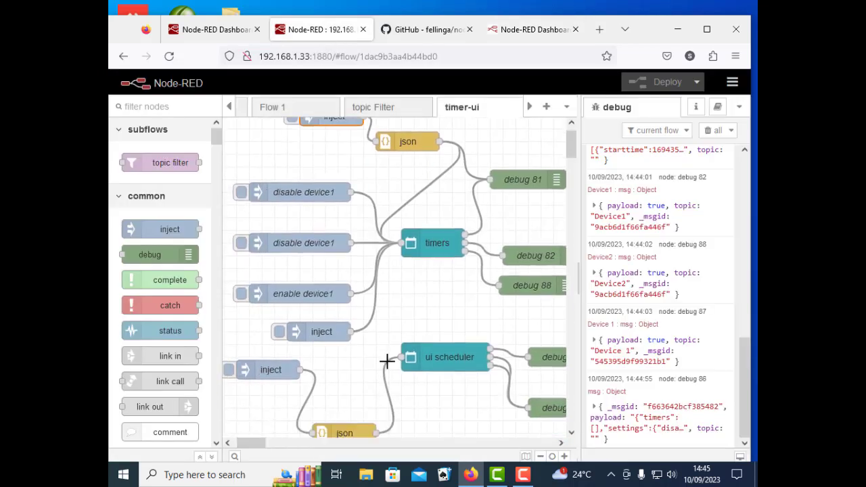
scroll(387, 361, "down", 1)
left_click(274, 341)
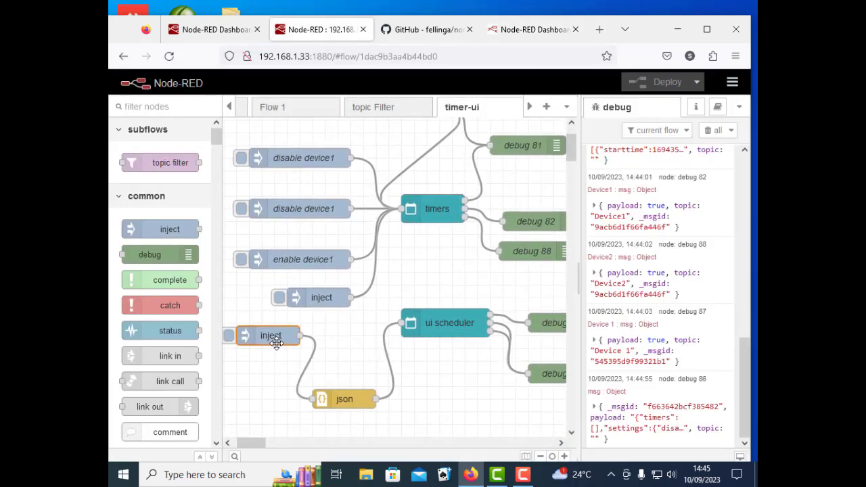
double_click(276, 339)
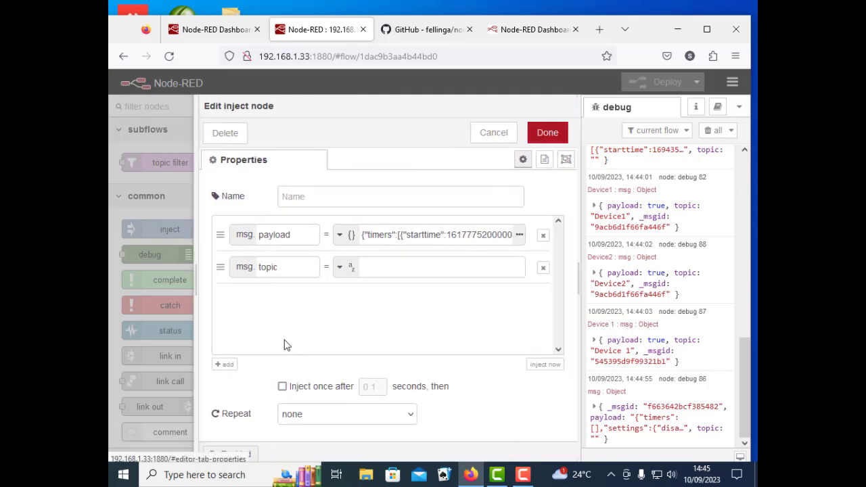
left_click(519, 234)
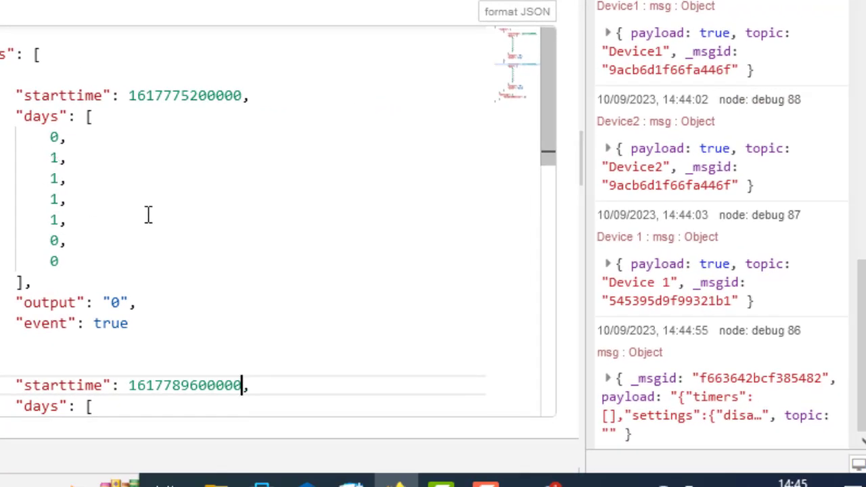
Step: Examine the starttime, days, output and event entries of both timers in the payload JSON, and close the inject node's editors
scroll(148, 215, "down", 1)
scroll(101, 166, "down", 3)
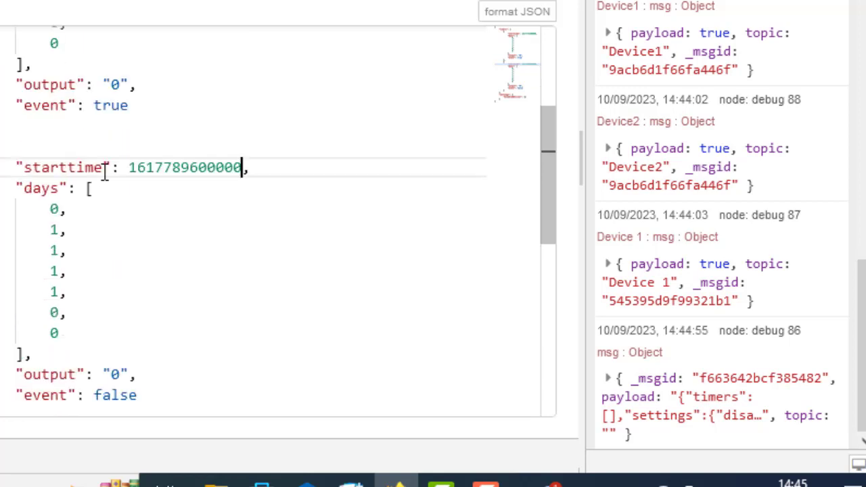
scroll(105, 167, "down", 1)
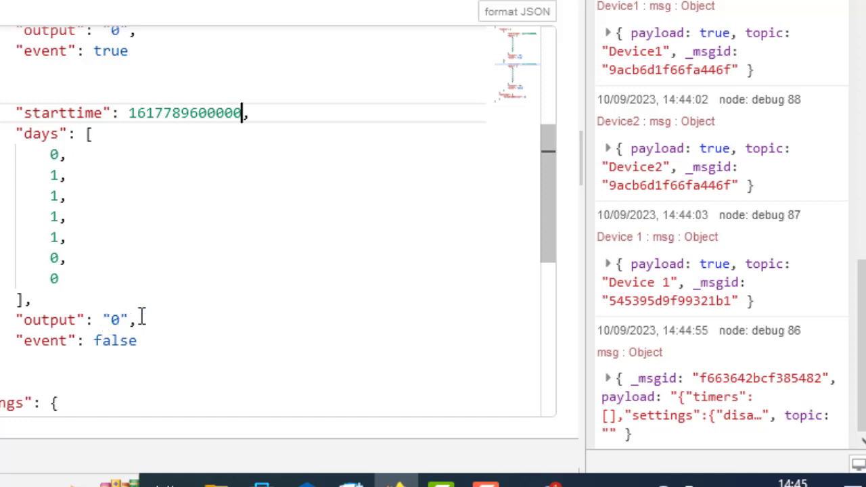
double_click(145, 342)
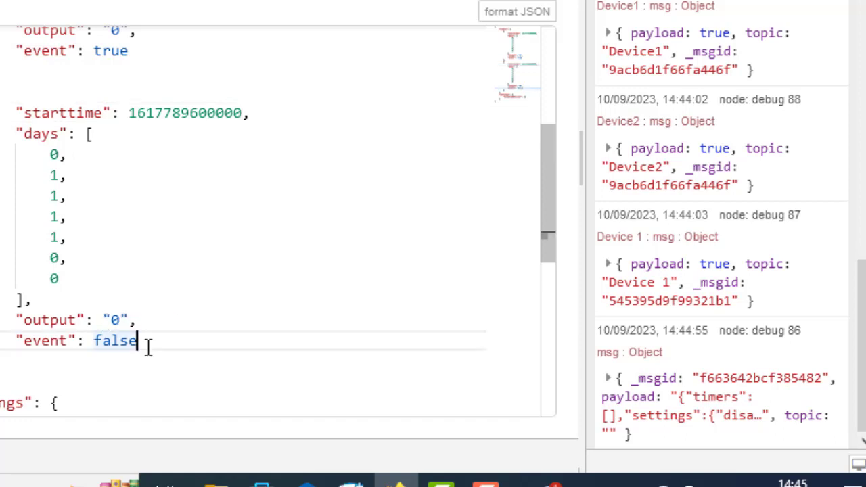
scroll(147, 320, "up", 3)
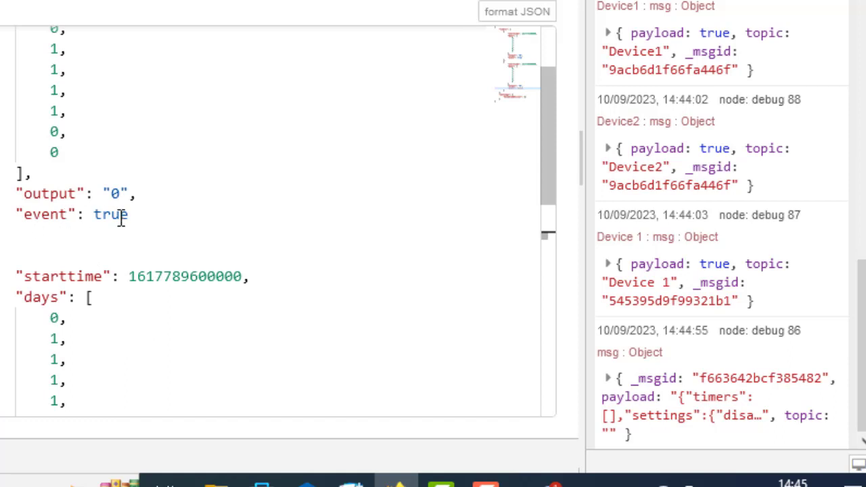
scroll(151, 345, "down", 3)
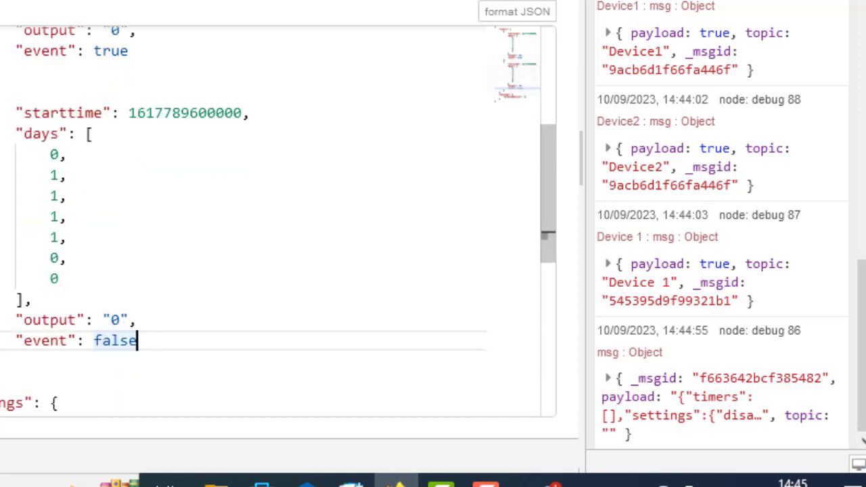
left_click(546, 2)
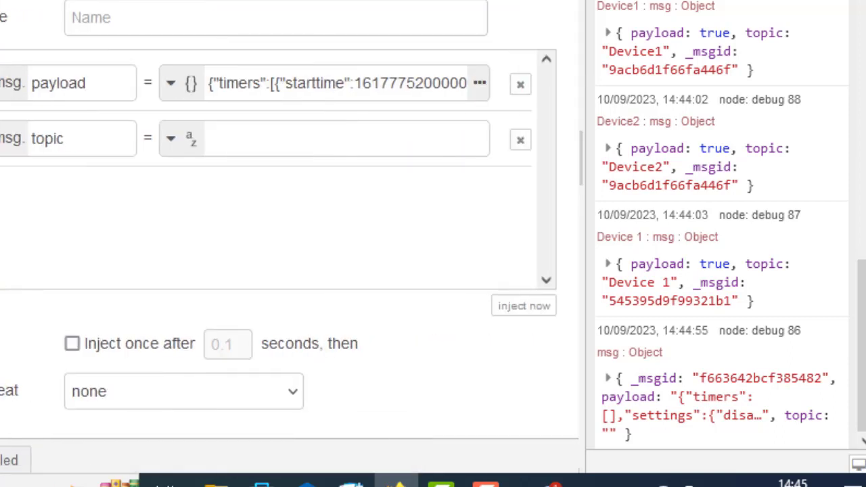
left_click(547, 1)
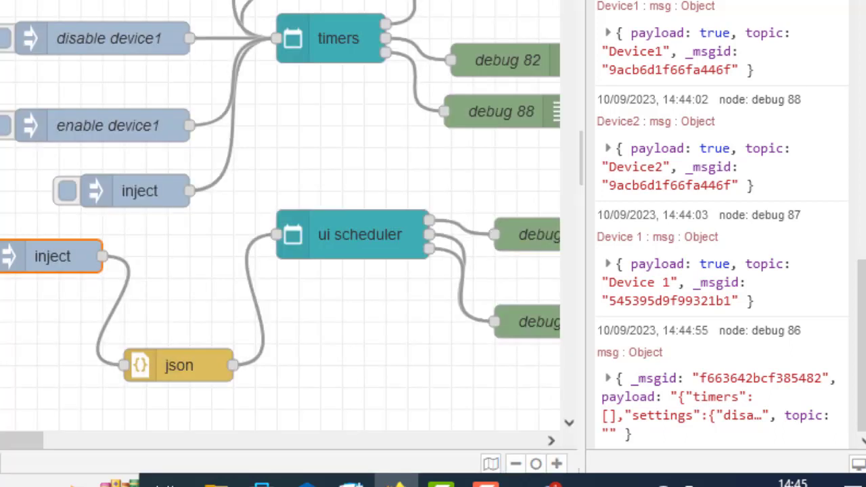
Step: Clear the debug messages and trigger the inject node that sends the JSON schedule through the json node to ui scheduler
left_click(827, 1)
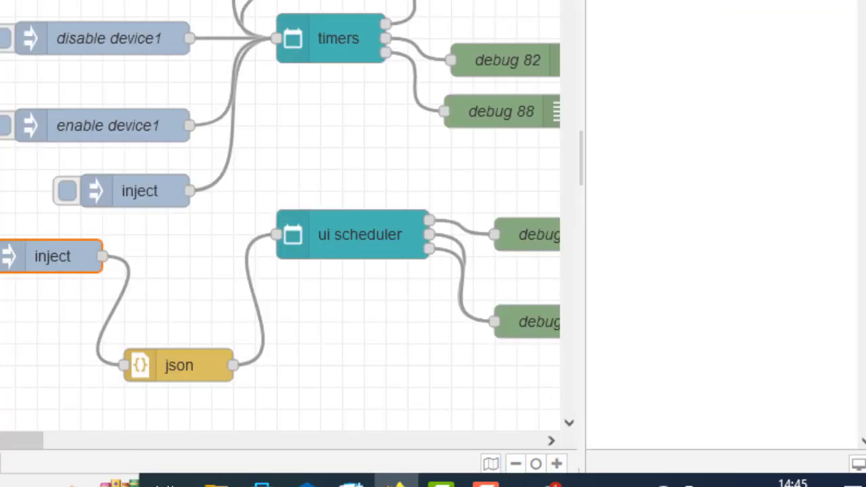
left_click(1, 257)
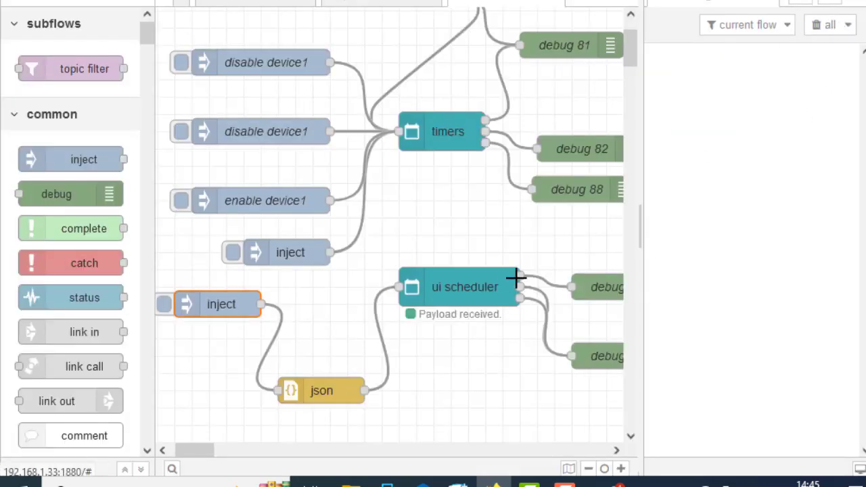
Step: Open the help for the ui scheduler node and follow its GitHub reference link to the repository
left_click(515, 277)
left_click(792, 7)
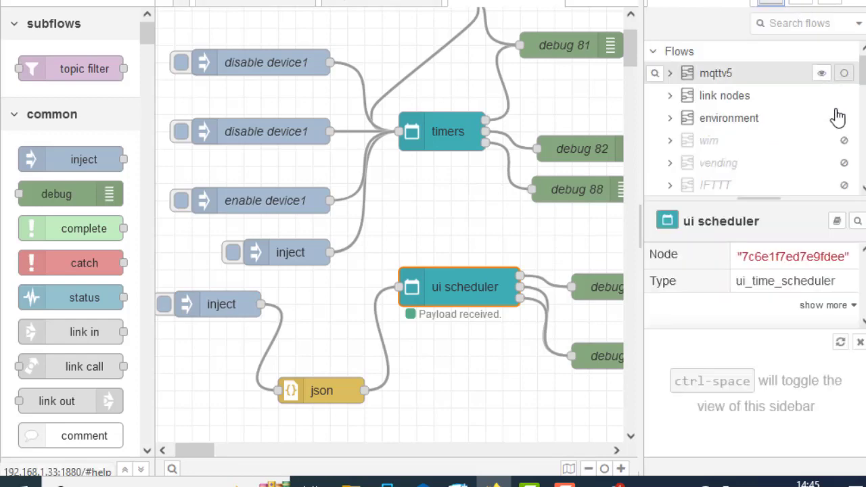
left_click(837, 221)
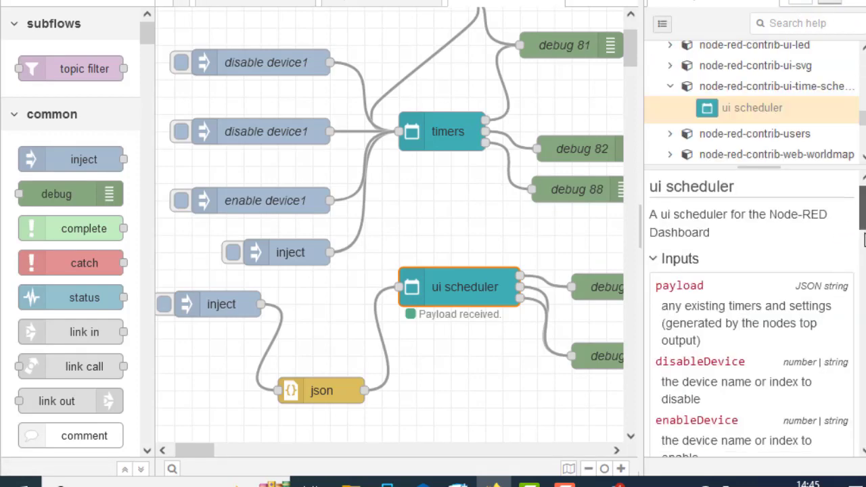
left_click_drag(865, 239, 864, 456)
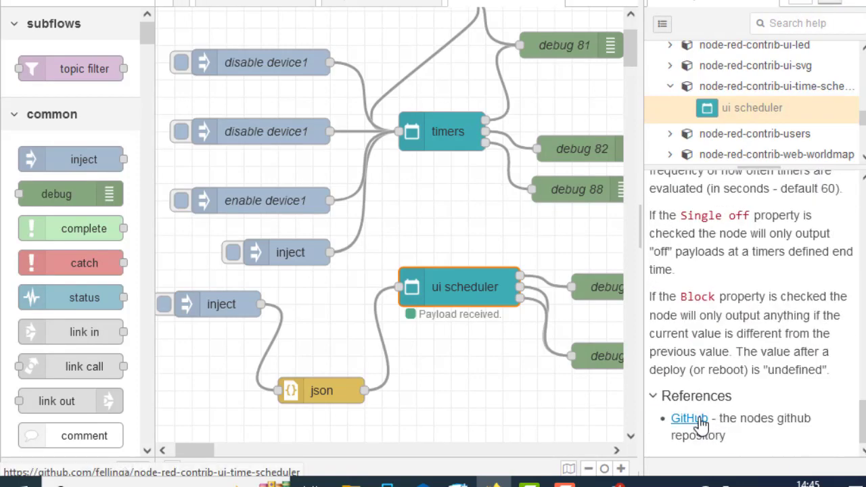
left_click(701, 424)
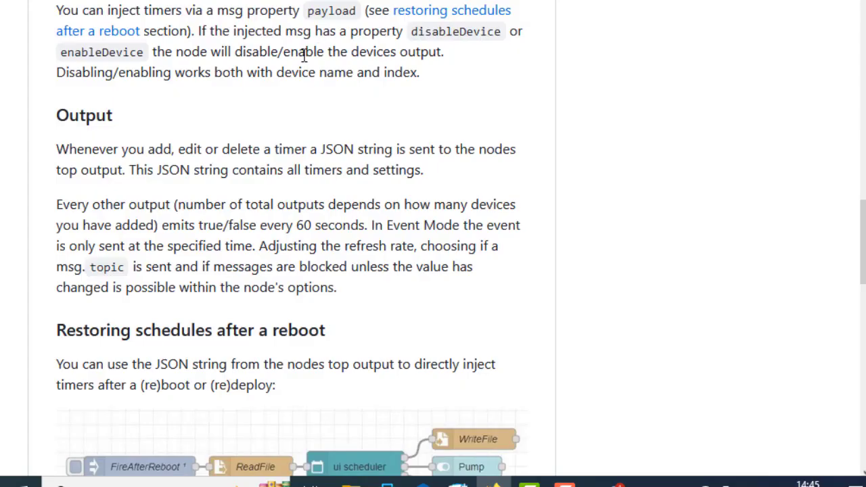
Step: Read the repository README on output, restoring schedules after a reboot and examples, and open the examples folder
scroll(266, 207, "down", 9)
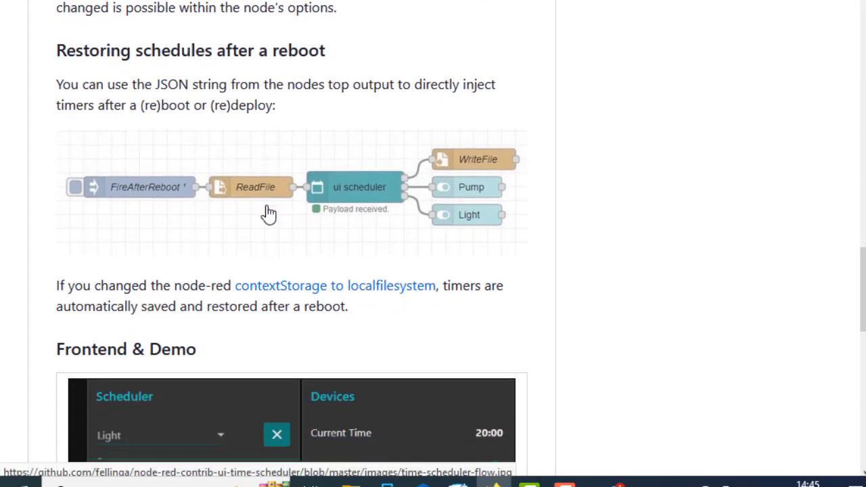
scroll(268, 214, "down", 4)
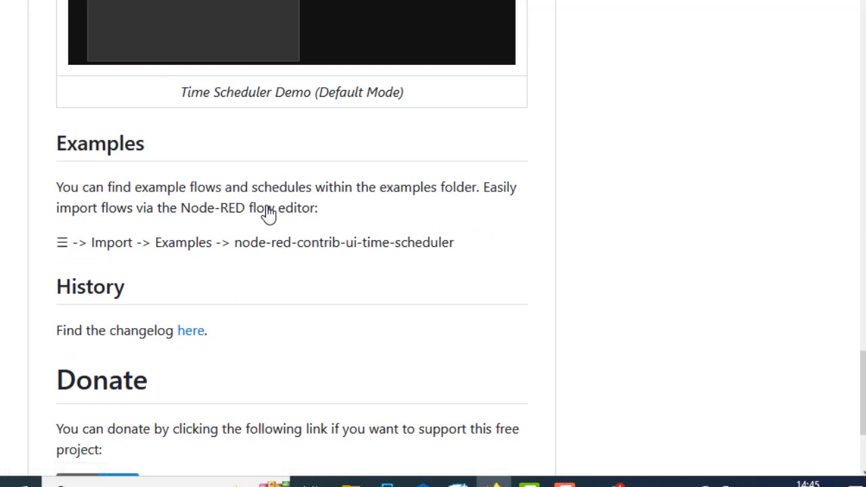
scroll(262, 210, "down", 1)
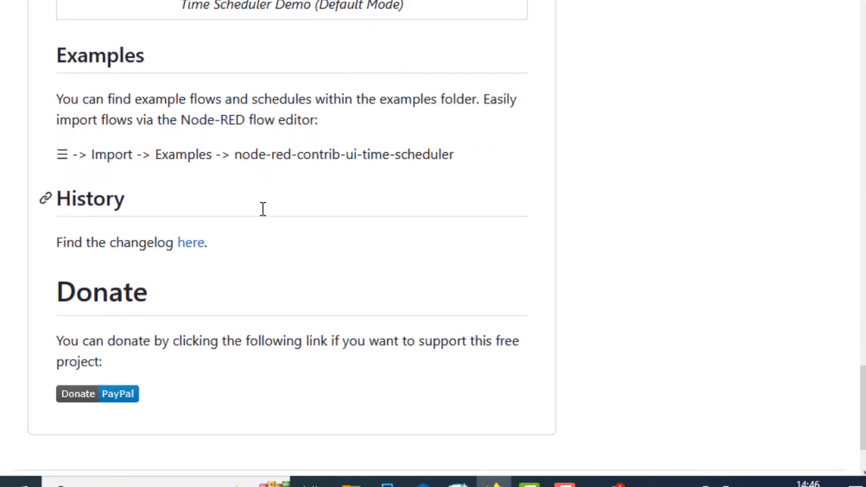
scroll(274, 212, "up", 16)
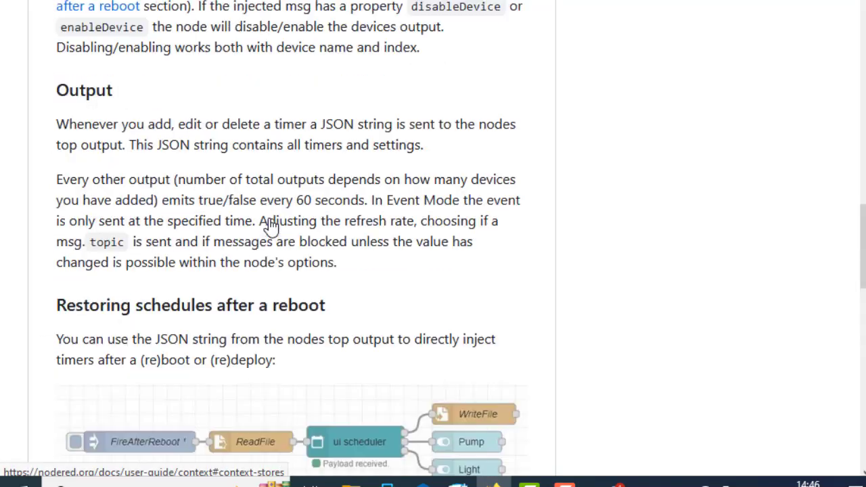
scroll(268, 219, "up", 13)
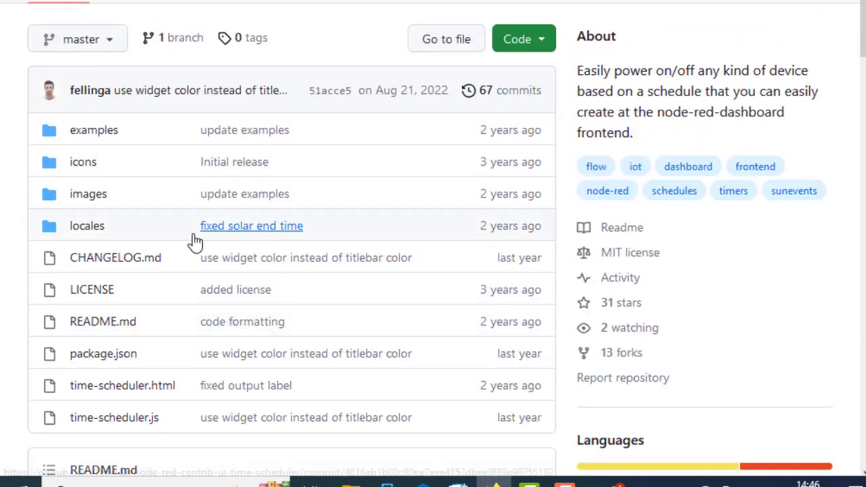
left_click(72, 132)
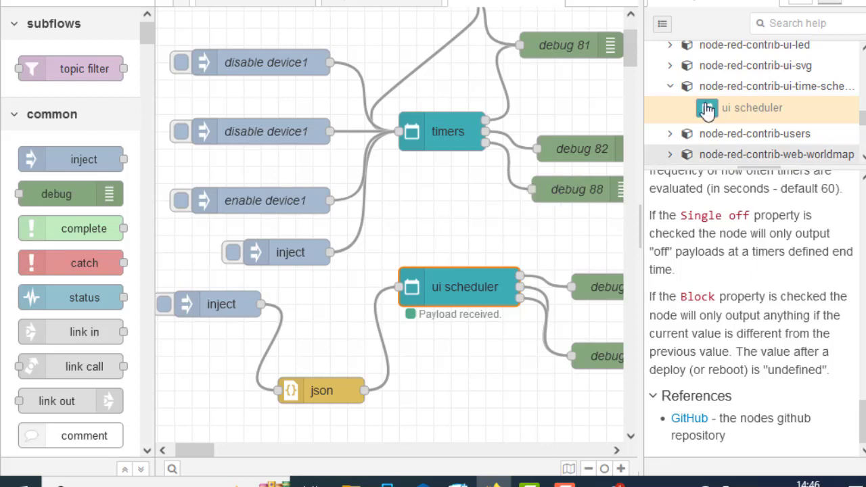
Step: Return to the Node-RED flow editor and show the debug messages instead of the node help
left_click(848, 16)
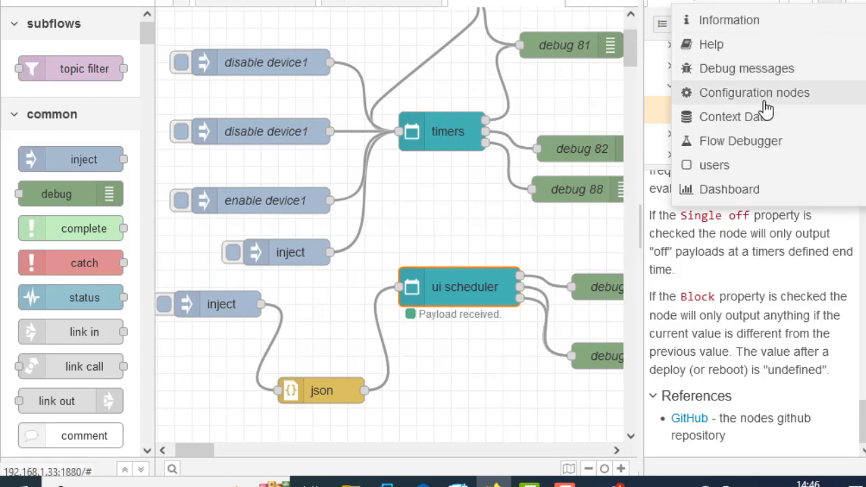
left_click(798, 69)
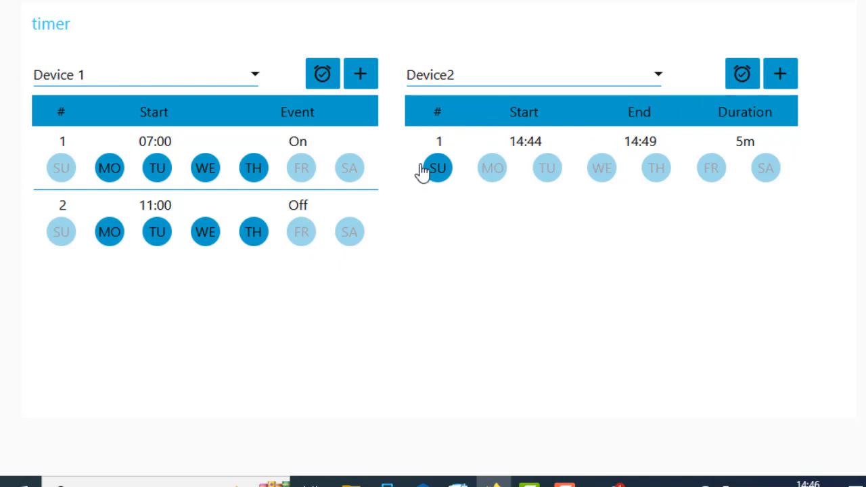
Step: Set the start time of Device2's Sunday timer to 14:48 on the dashboard and save the timer
left_click(441, 169)
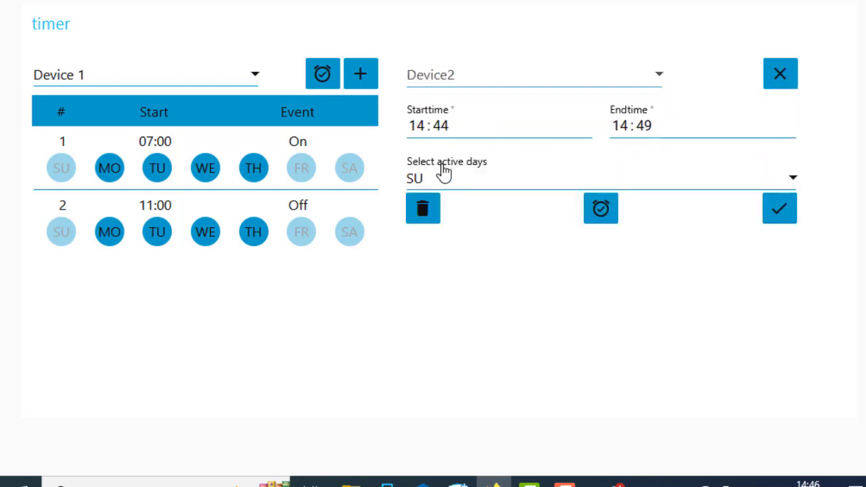
left_click(461, 127)
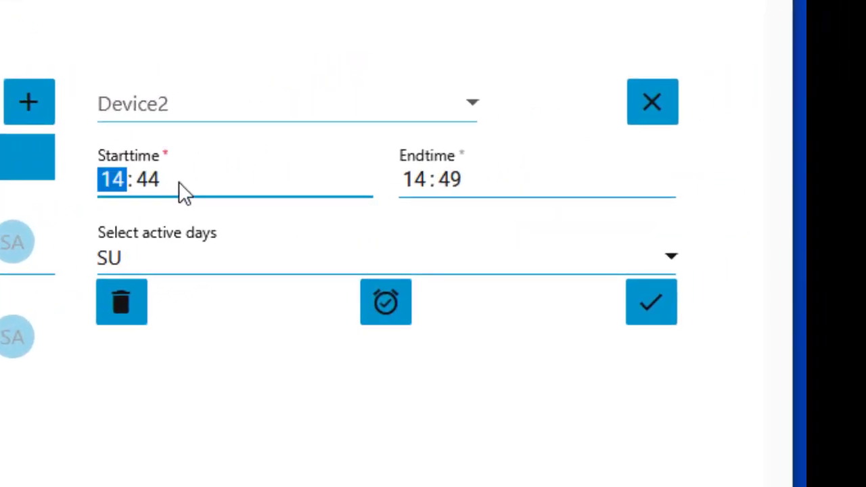
left_click(163, 182)
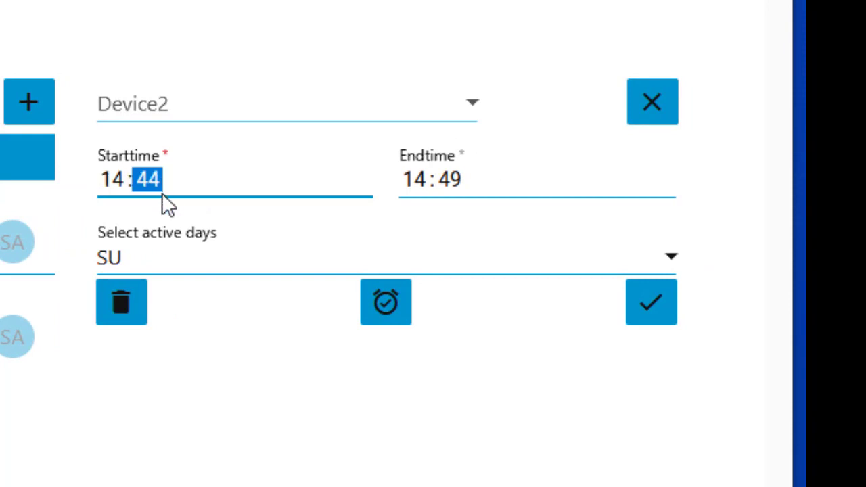
type("4")
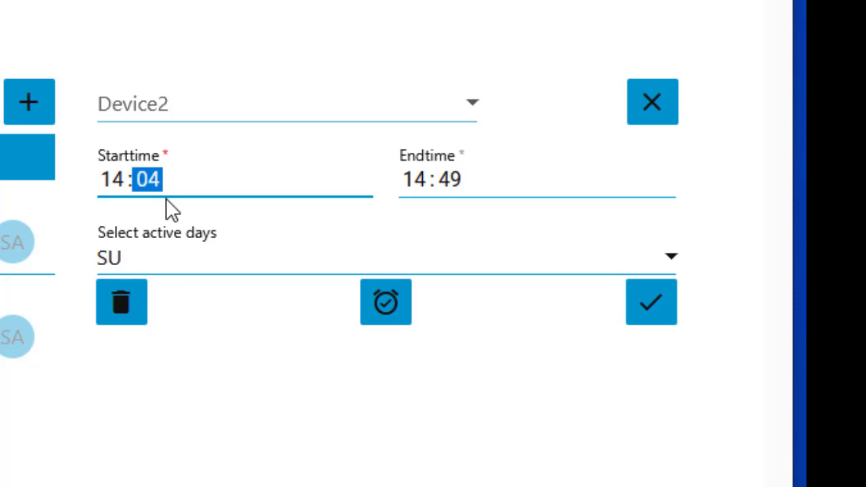
type("8")
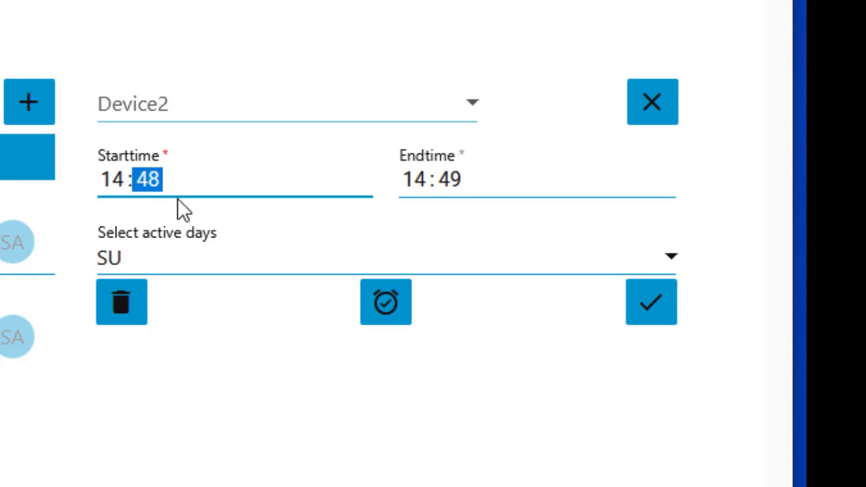
left_click(444, 181)
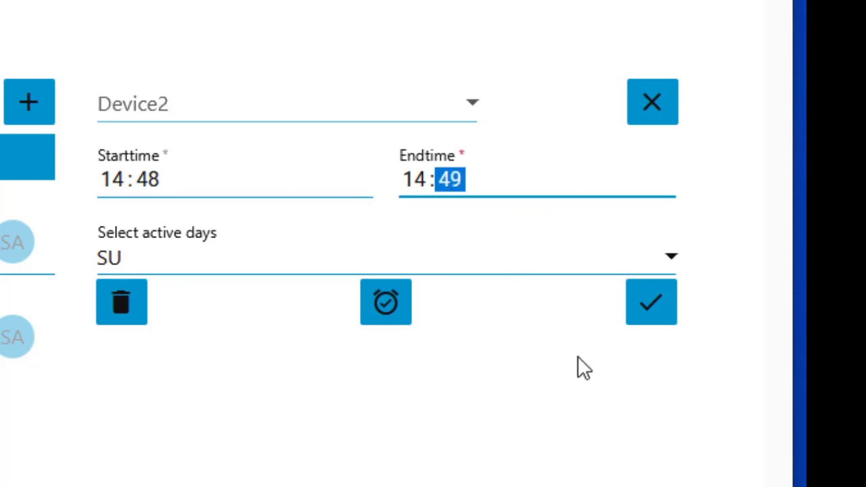
left_click(649, 304)
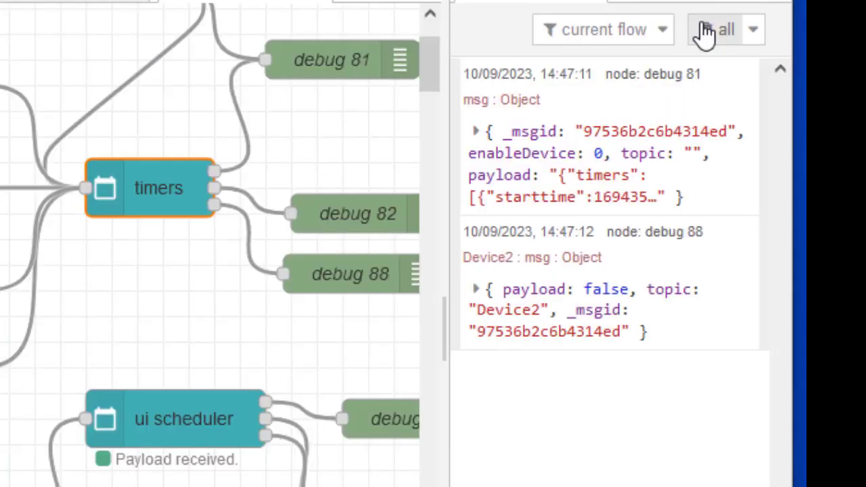
Step: Clear the debug messages in the flow, examine the timed output messages for Device1 and Device2, and select the debug 82 node
left_click(706, 32)
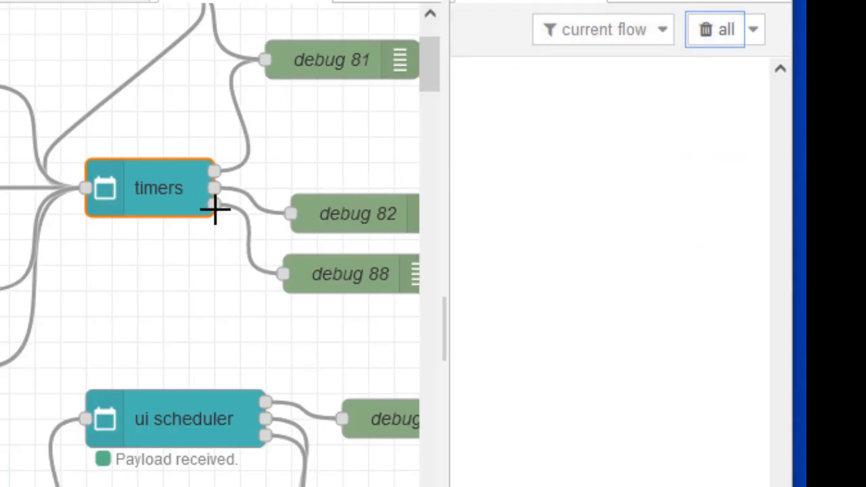
scroll(347, 361, "right", 4)
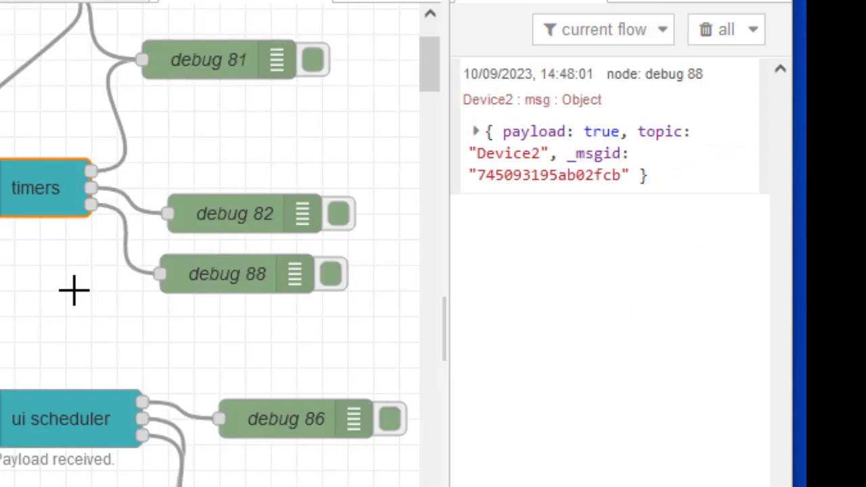
mouse_move(551, 154)
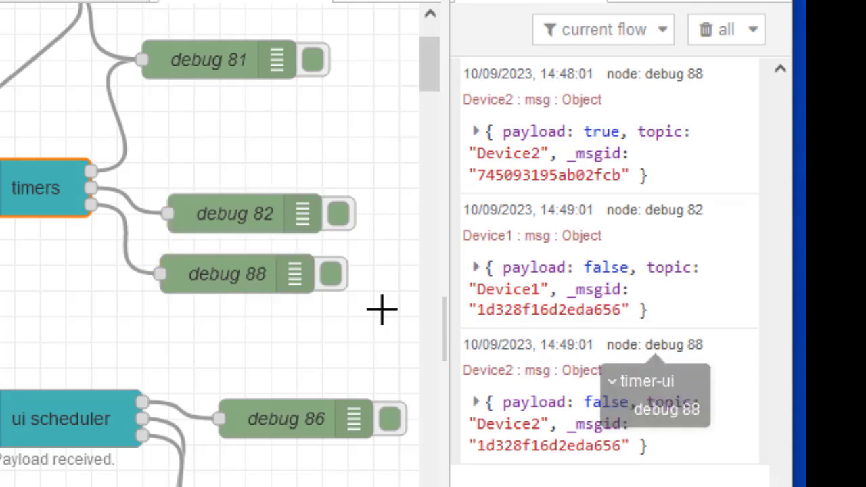
left_click(259, 224)
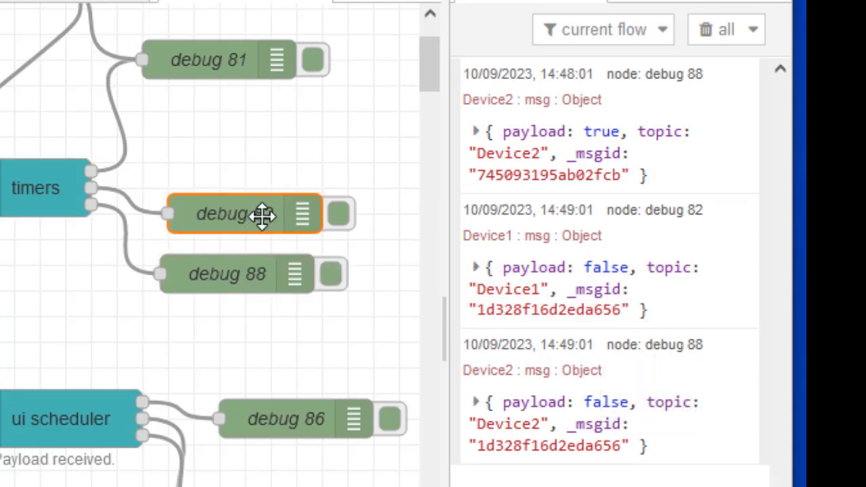